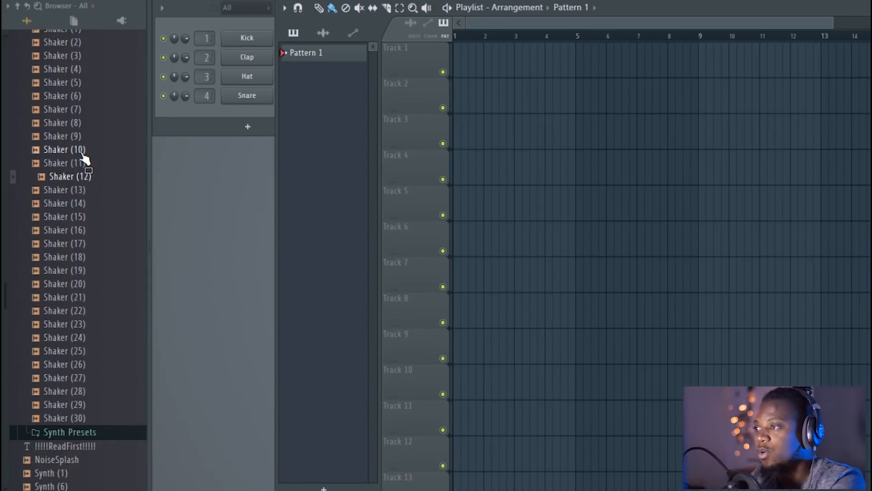
# Step: Bring the Channel rack in front of the Playlist and go back to the start of the Shakers sample folder
pyautogui.scroll(6, 68, 154)
pyautogui.moveTo(70, 127); pyautogui.dragTo(282, 1)
pyautogui.scroll(-4, 72, 154)
pyautogui.scroll(-4, 80, 295)
pyautogui.click(201, 18)
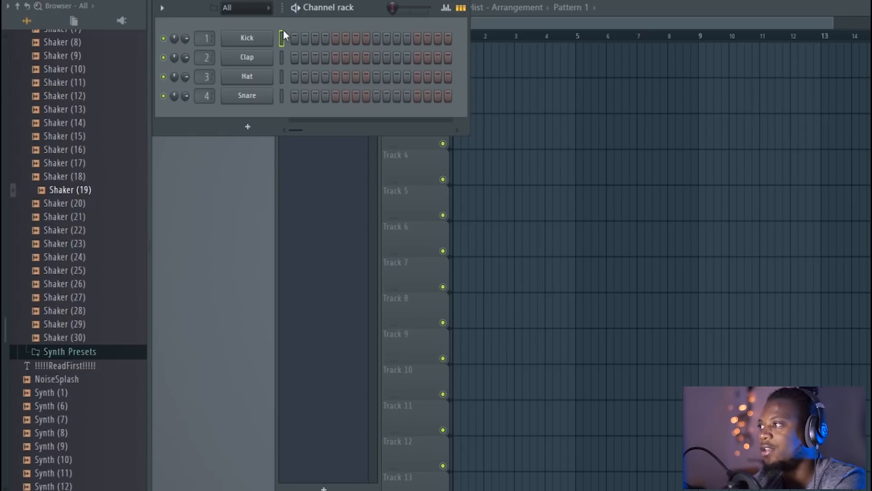
pyautogui.scroll(2, 87, 165)
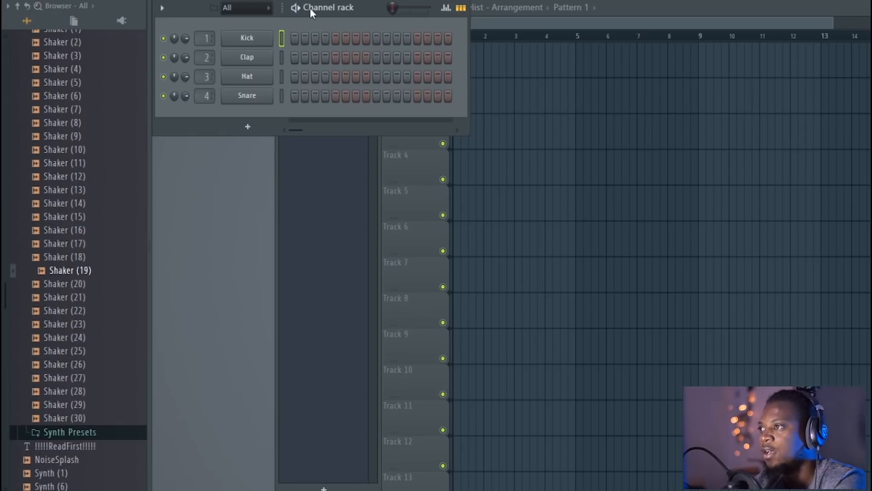
pyautogui.scroll(2, 91, 139)
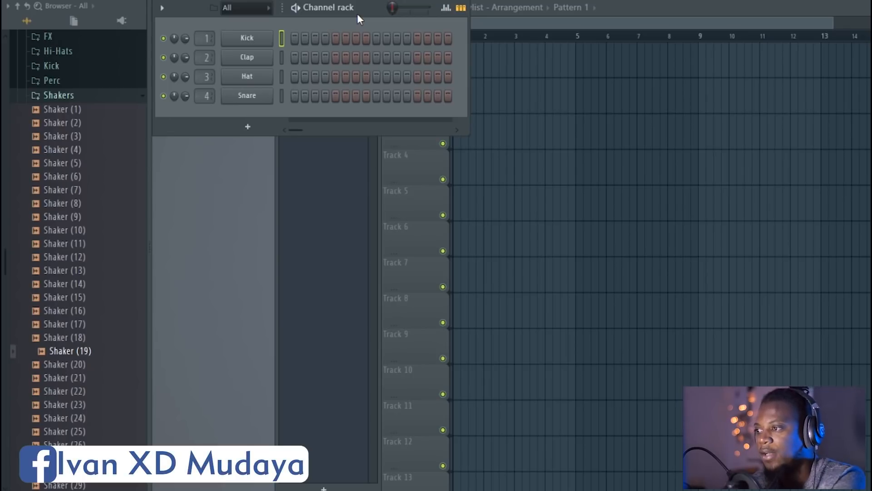
# Step: Audition shaker samples, replace the Snare channel's sample with Shaker (6), and add Shaker (9) as a new channel
pyautogui.click(76, 178)
pyautogui.click(77, 217)
pyautogui.click(79, 190)
pyautogui.click(81, 179)
pyautogui.moveTo(82, 180); pyautogui.dragTo(247, 96)
pyautogui.click(85, 218)
pyautogui.moveTo(88, 235); pyautogui.dragTo(243, 116)
# Step: Audition the samples further down the Shakers folder and add Shaker (21) and Shaker (26) as new channels
pyautogui.click(59, 338)
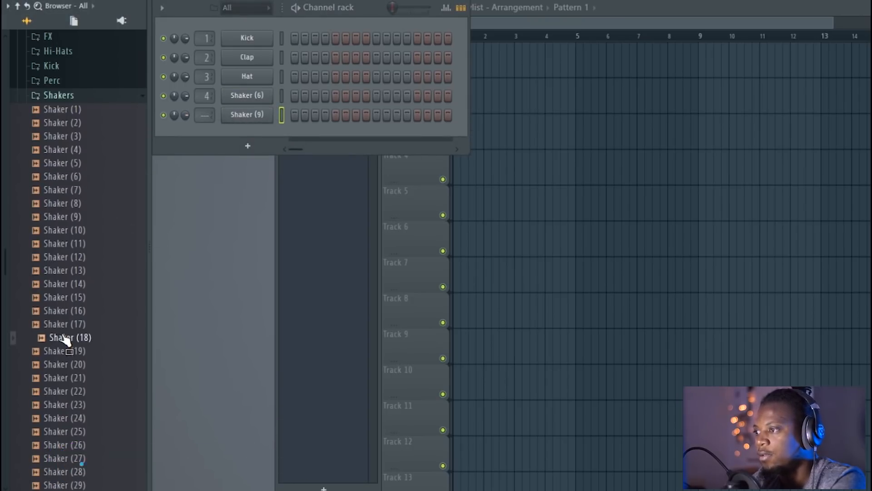
pyautogui.scroll(-6, 94, 237)
pyautogui.click(93, 193)
pyautogui.click(88, 166)
pyautogui.moveTo(88, 138); pyautogui.dragTo(241, 134)
pyautogui.moveTo(88, 157); pyautogui.dragTo(250, 173)
pyautogui.click(81, 251)
pyautogui.click(84, 221)
pyautogui.click(86, 198)
pyautogui.click(83, 211)
pyautogui.moveTo(84, 217); pyautogui.dragTo(254, 151)
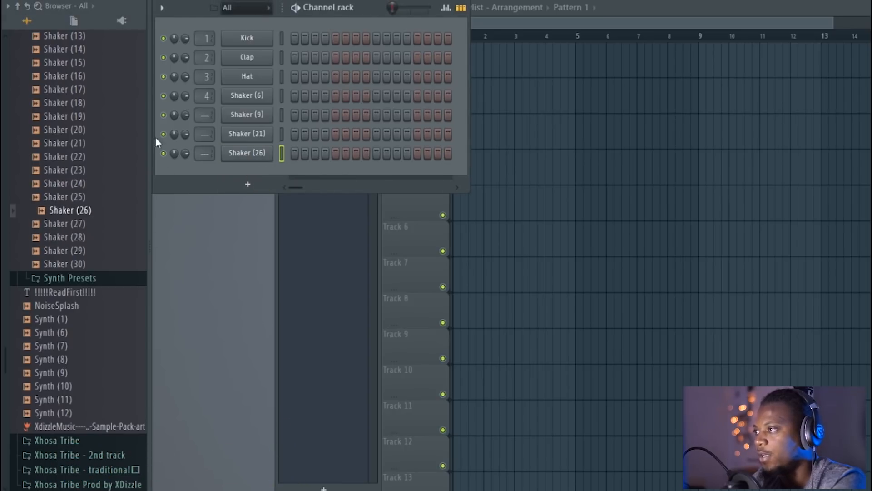
# Step: Fill each 4 steps on the Shaker (6) channel and enable its remaining steps to cover all 16
pyautogui.rightClick(259, 95)
pyautogui.click(402, 149)
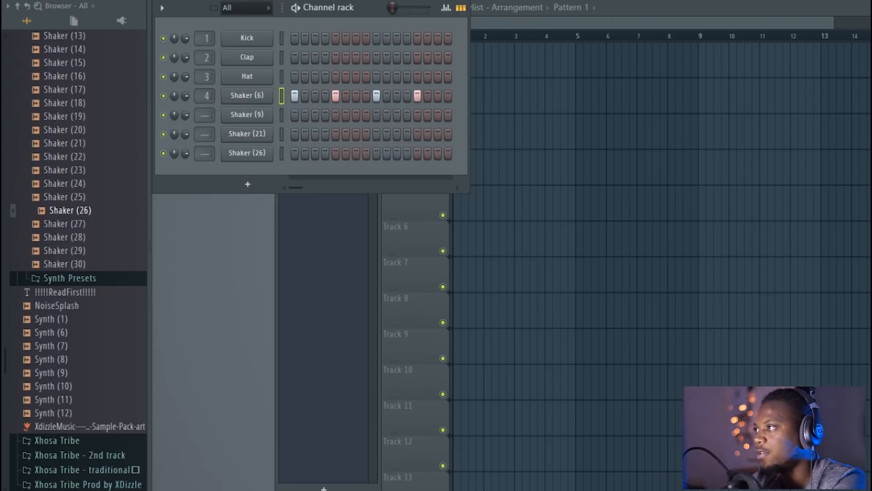
pyautogui.rightClick(317, 1)
pyautogui.click(458, 28)
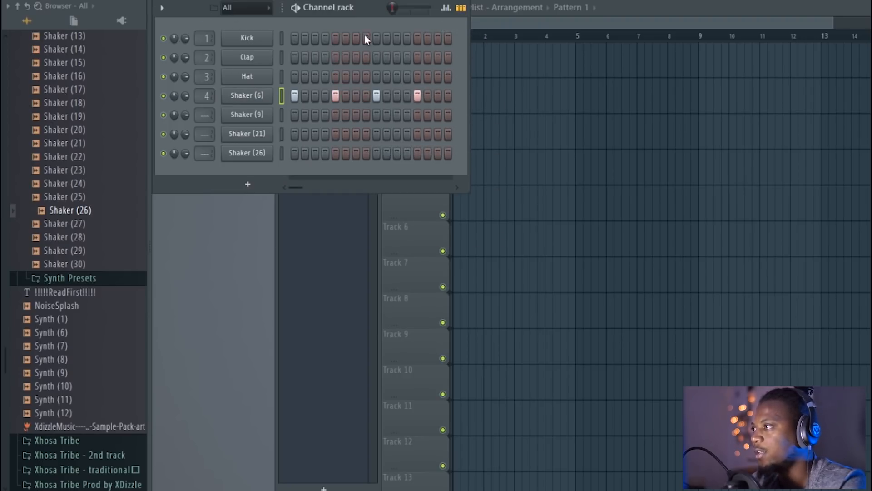
pyautogui.press('space')
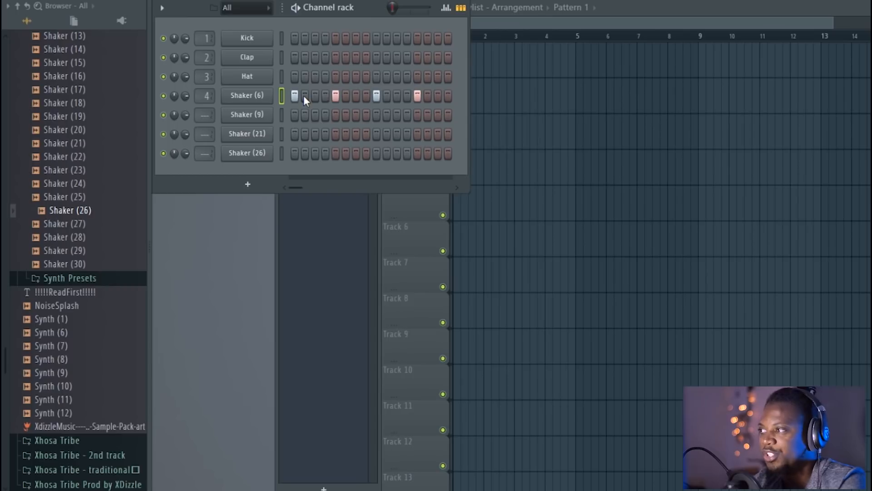
pyautogui.moveTo(303, 95); pyautogui.dragTo(496, 93)
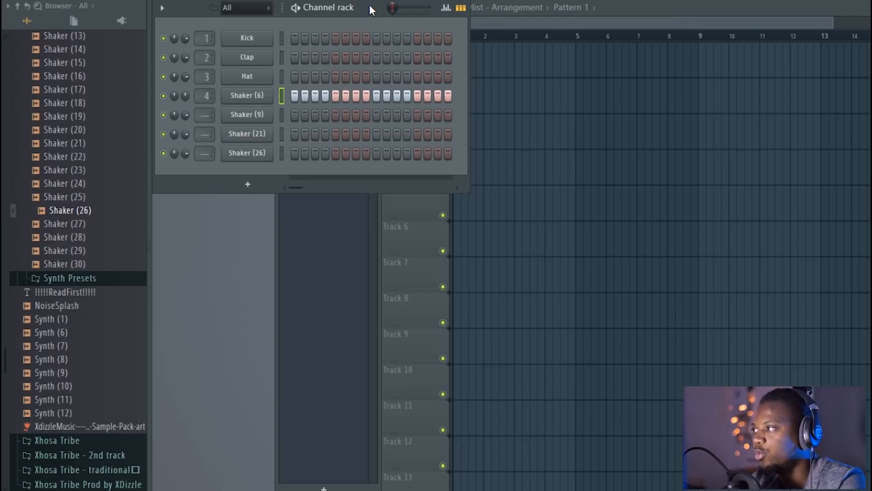
# Step: Open the Shaker (6) channel in the Piano roll and show the note pan control
pyautogui.rightClick(249, 95)
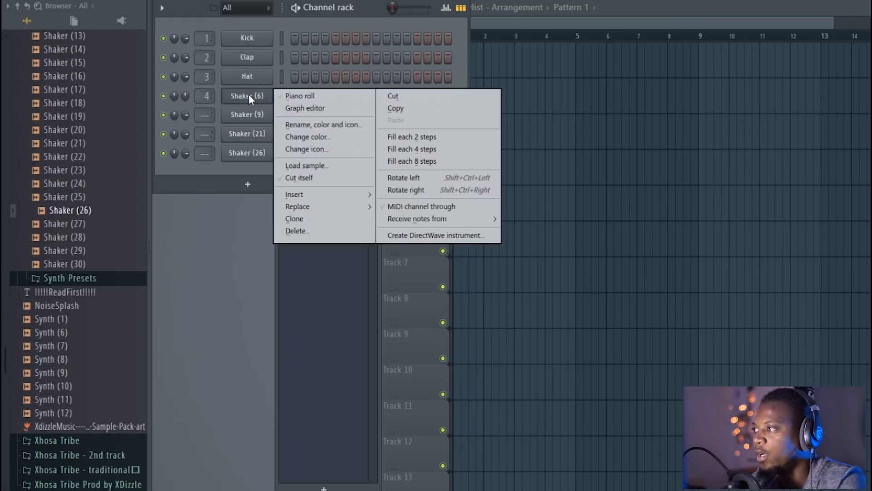
pyautogui.click(278, 97)
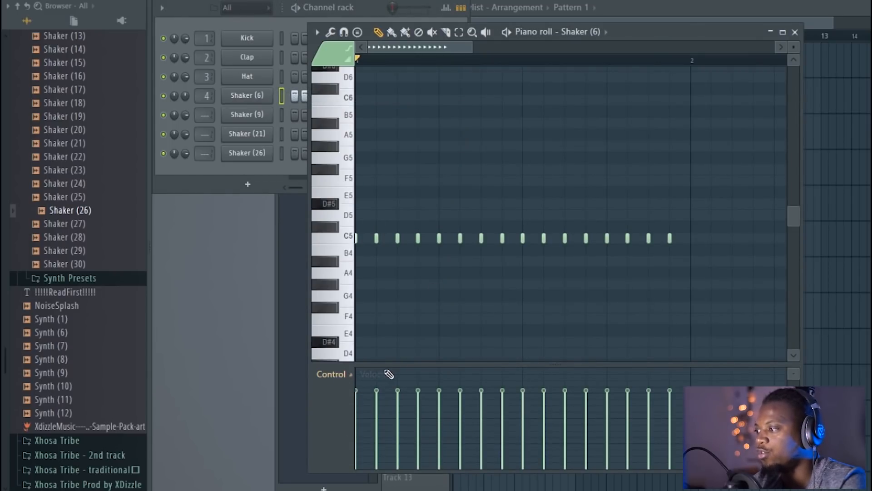
pyautogui.click(359, 376)
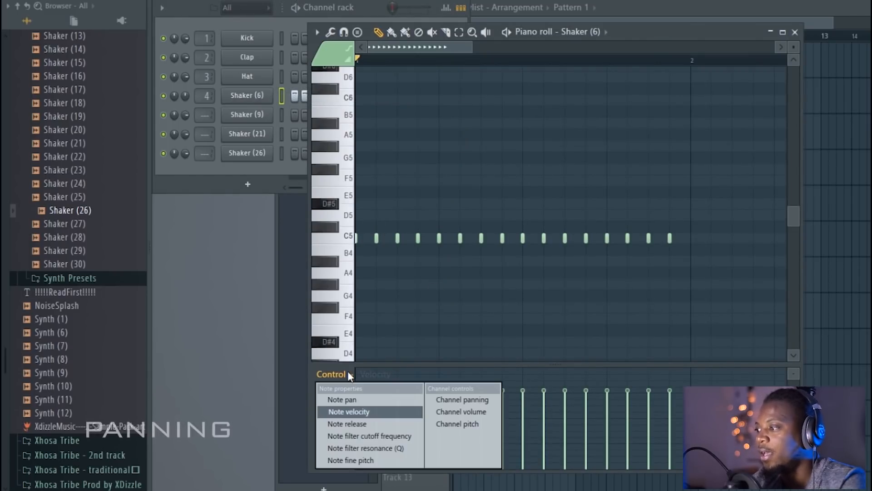
pyautogui.click(356, 398)
# Step: Pan most of the Shaker (6) notes to opposite sides by varying amounts and play the pattern to check it
pyautogui.moveTo(376, 387)
pyautogui.mouseDown()
pyautogui.moveTo(384, 384)
pyautogui.moveTo(377, 371)
pyautogui.mouseUp()
pyautogui.click(398, 467)
pyautogui.click(418, 386)
pyautogui.click(461, 451)
pyautogui.click(482, 390)
pyautogui.click(502, 456)
pyautogui.click(522, 437)
pyautogui.click(544, 384)
pyautogui.click(565, 452)
pyautogui.click(586, 383)
pyautogui.click(628, 464)
pyautogui.click(649, 383)
pyautogui.press('space')
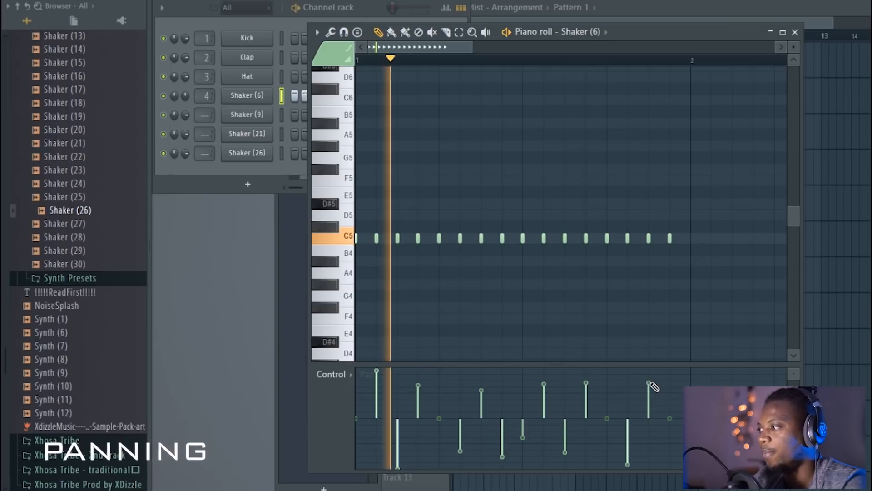
pyautogui.press('space')
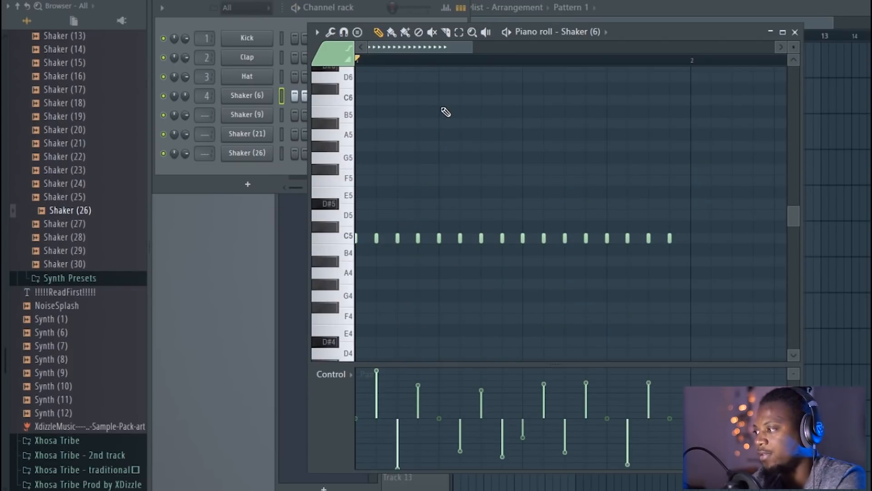
pyautogui.press('space')
pyautogui.press('space')
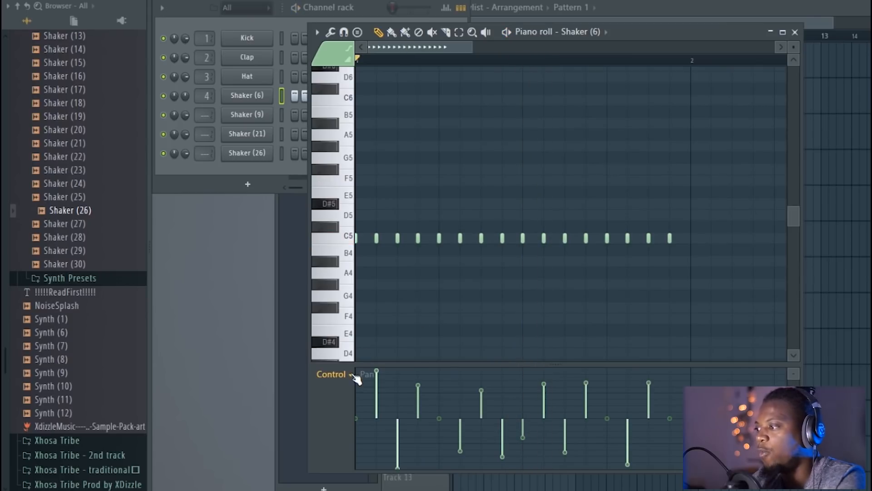
# Step: Show note velocity and paint low velocities on the Shaker (6) notes, keeping every fourth note at full level, and play the pattern
pyautogui.click(348, 374)
pyautogui.click(352, 412)
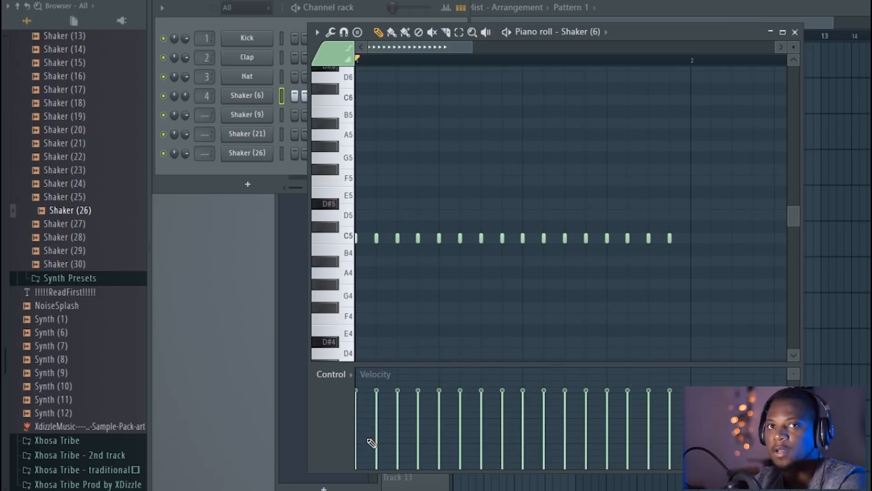
pyautogui.click(405, 32)
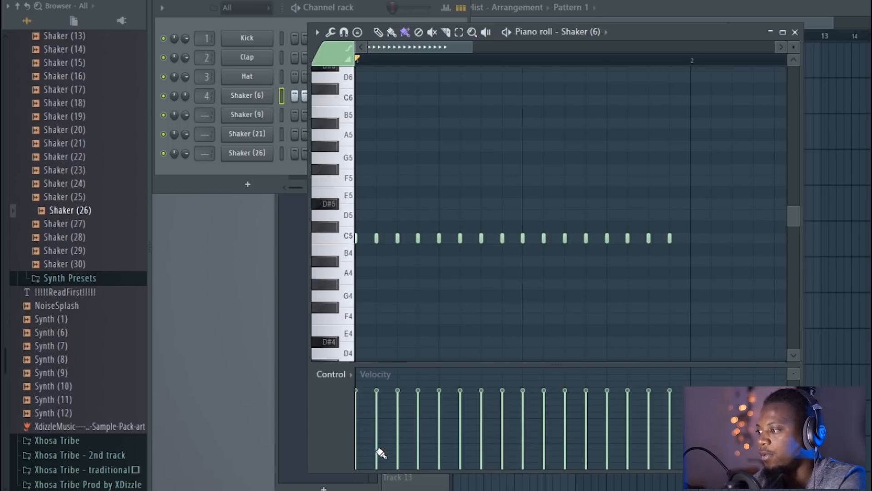
pyautogui.moveTo(377, 456); pyautogui.dragTo(664, 459)
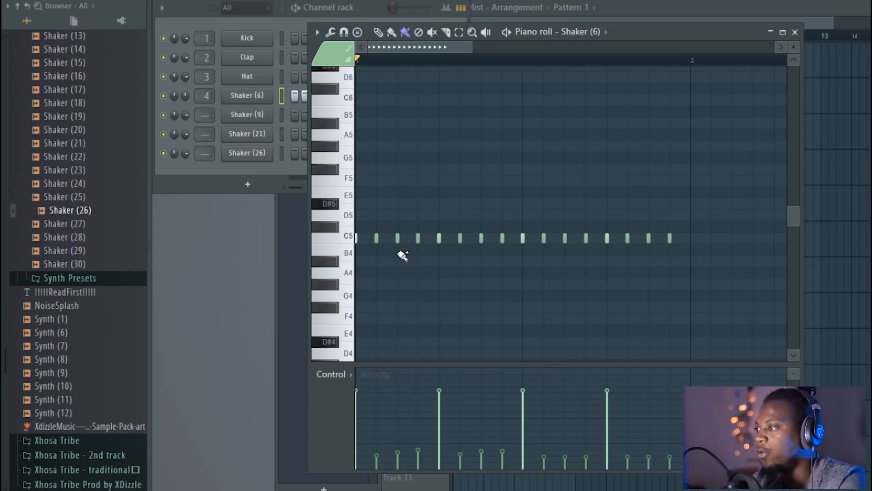
pyautogui.press('space')
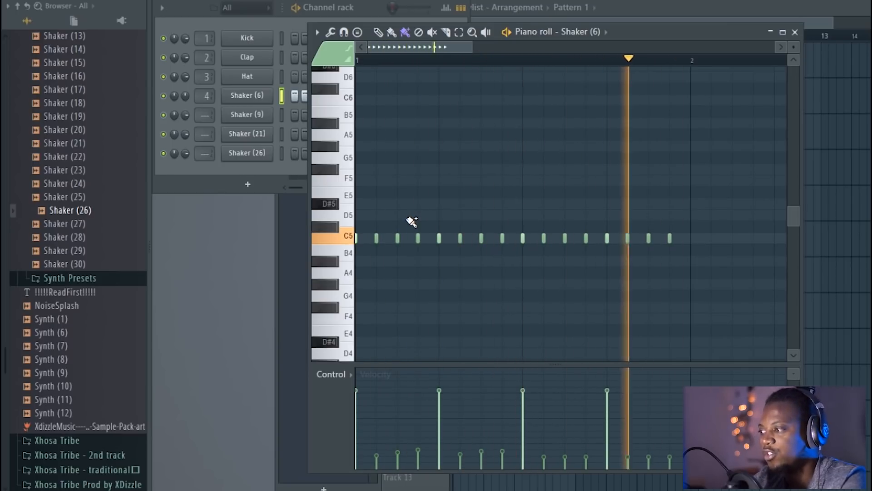
pyautogui.press('space')
# Step: Reshape the velocities between the accented Shaker (6) notes into rising ramps, raise the last two notes, and play the pattern
pyautogui.moveTo(381, 449); pyautogui.dragTo(423, 411)
pyautogui.moveTo(465, 436); pyautogui.dragTo(504, 410)
pyautogui.moveTo(561, 459)
pyautogui.mouseDown()
pyautogui.moveTo(593, 404)
pyautogui.moveTo(623, 446)
pyautogui.moveTo(679, 411)
pyautogui.mouseUp()
pyautogui.press('space')
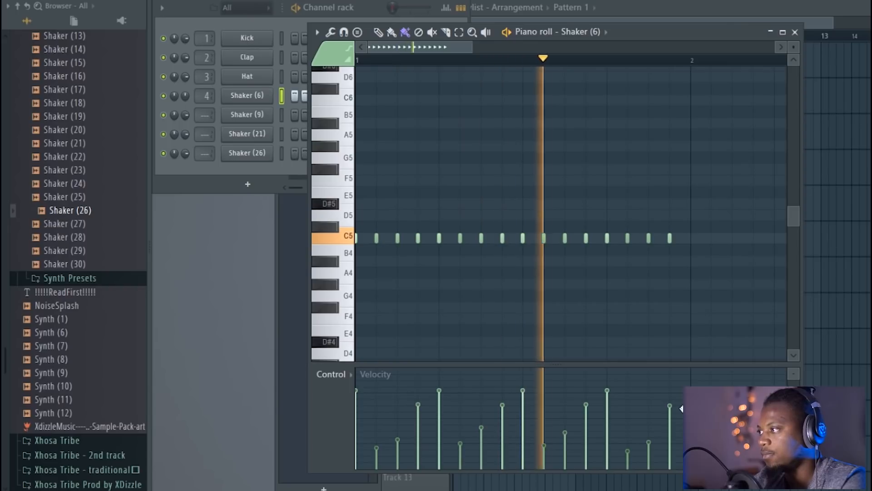
pyautogui.press('space')
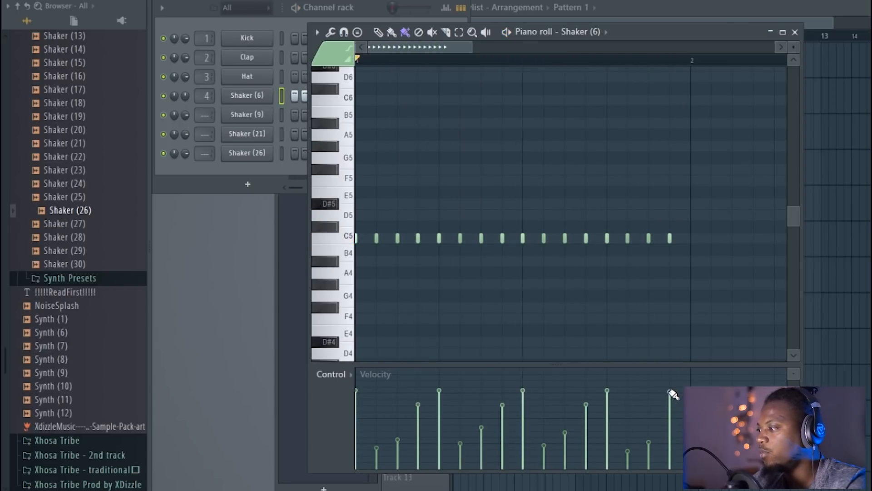
pyautogui.click(650, 427)
pyautogui.press('space')
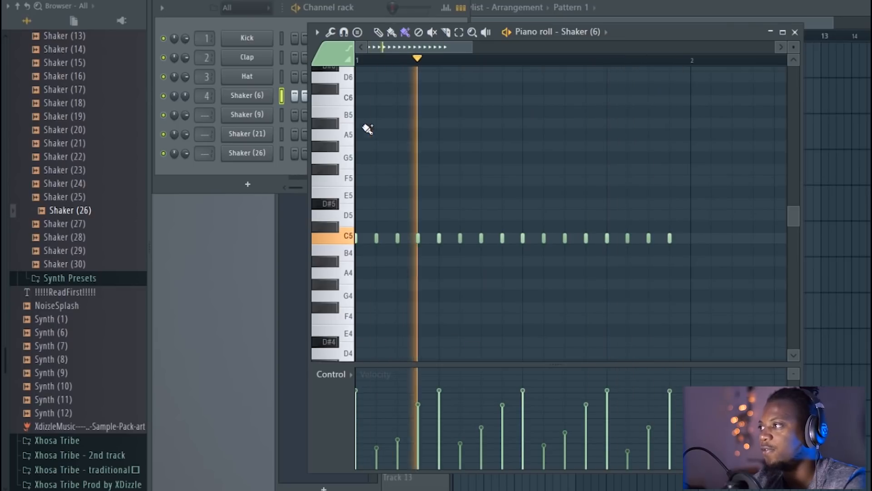
# Step: Return to the Channel rack and enable steps 3, 7, 11 and 15 on the Shaker (9) channel
pyautogui.click(367, 12)
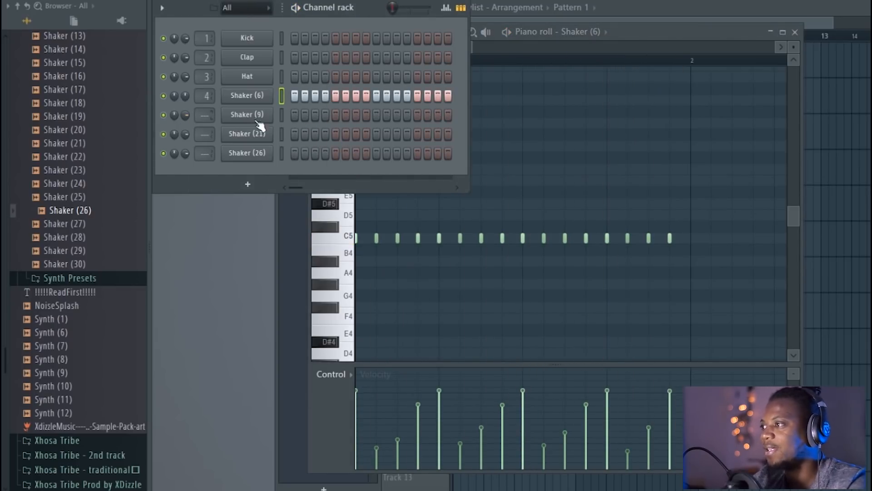
pyautogui.click(315, 116)
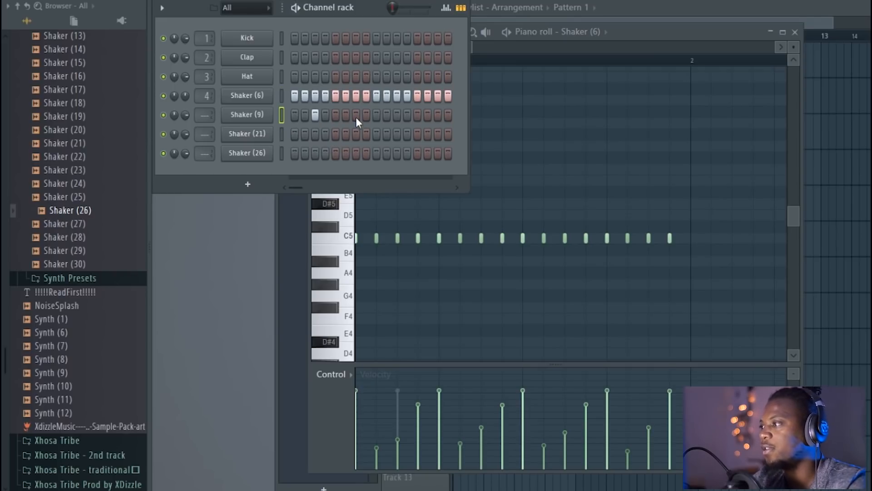
pyautogui.click(438, 115)
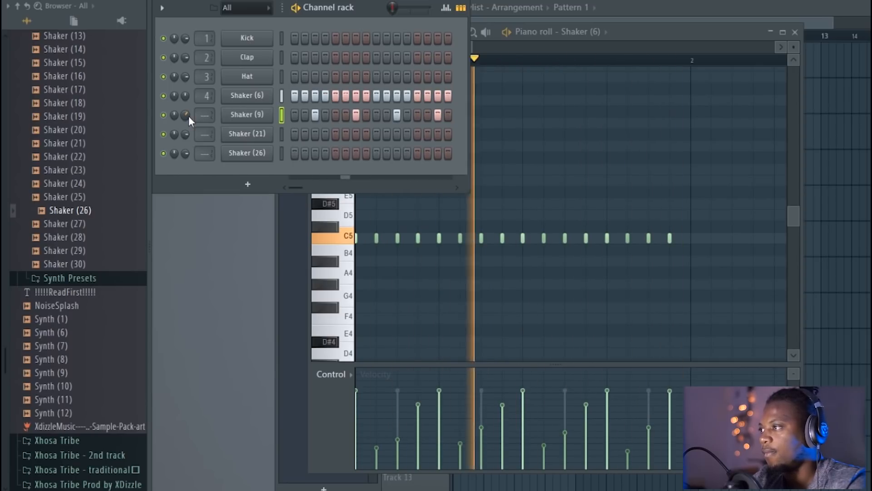
pyautogui.press('space')
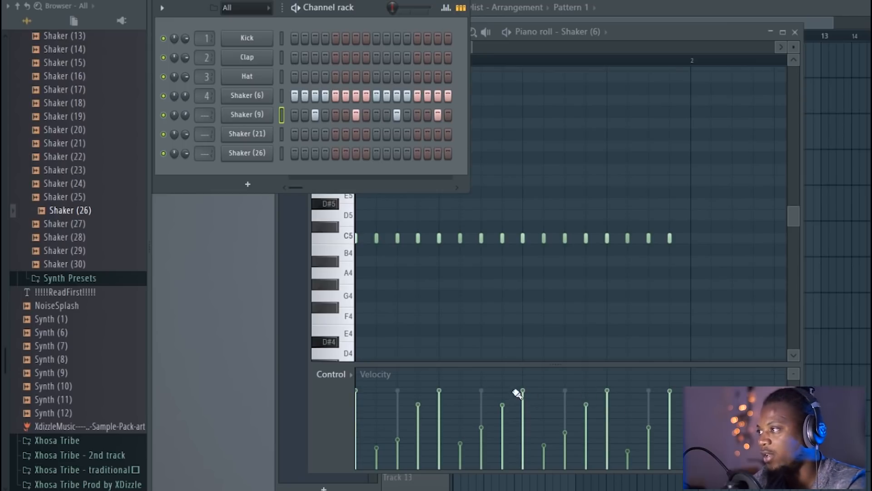
# Step: Enable steps 4, 8, 12 and 16 on the Shaker (21) channel and play the pattern
pyautogui.click(325, 134)
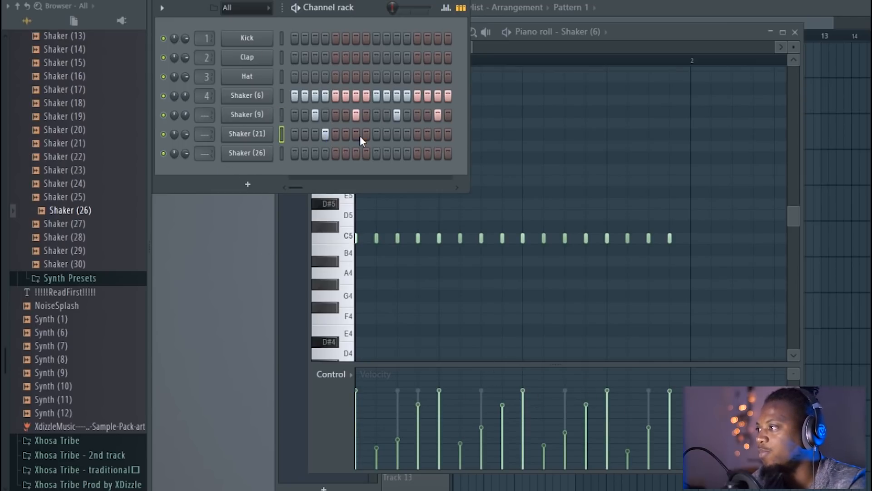
pyautogui.click(447, 134)
pyautogui.press('space')
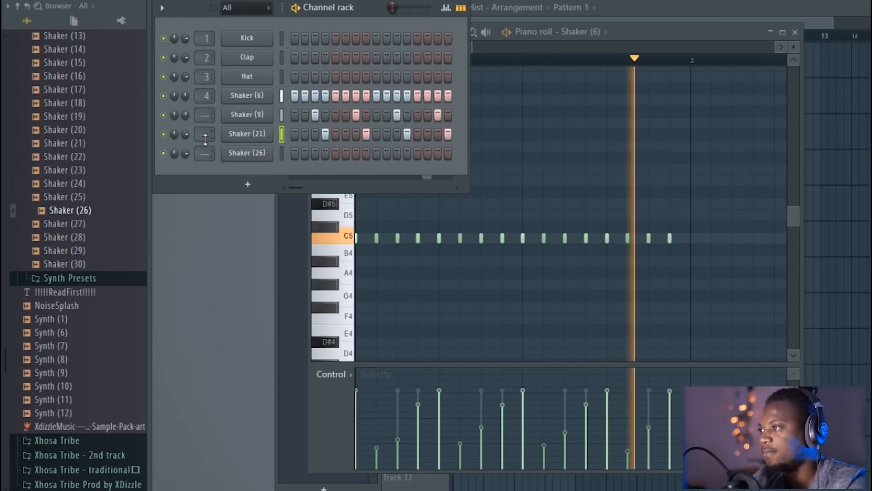
pyautogui.press('space')
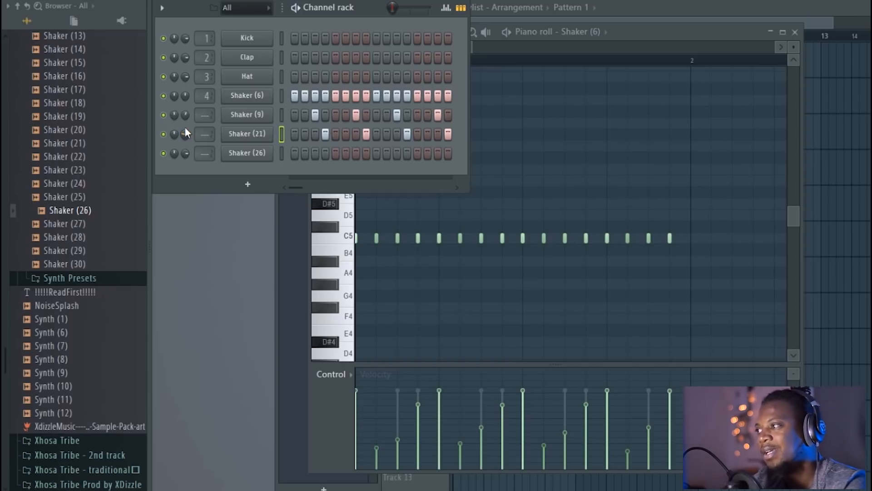
pyautogui.press('space')
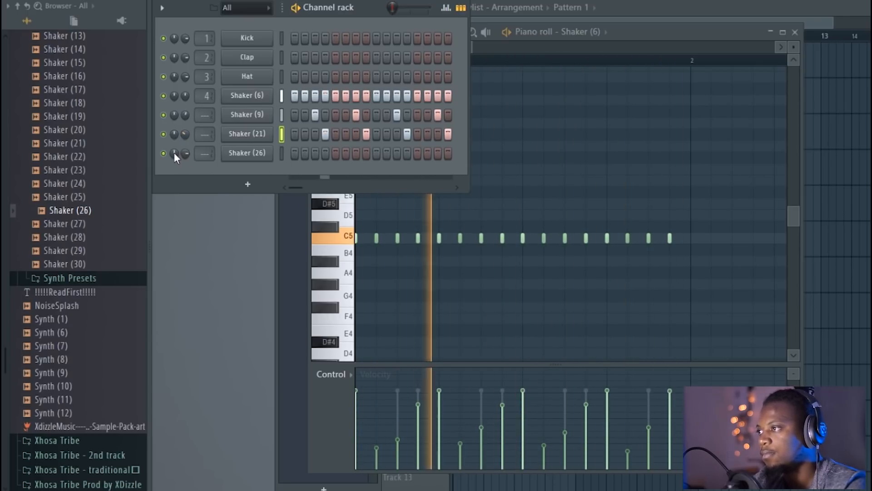
# Step: Fill each 4 steps on the Shaker (26) channel and stop playback after listening
pyautogui.rightClick(247, 152)
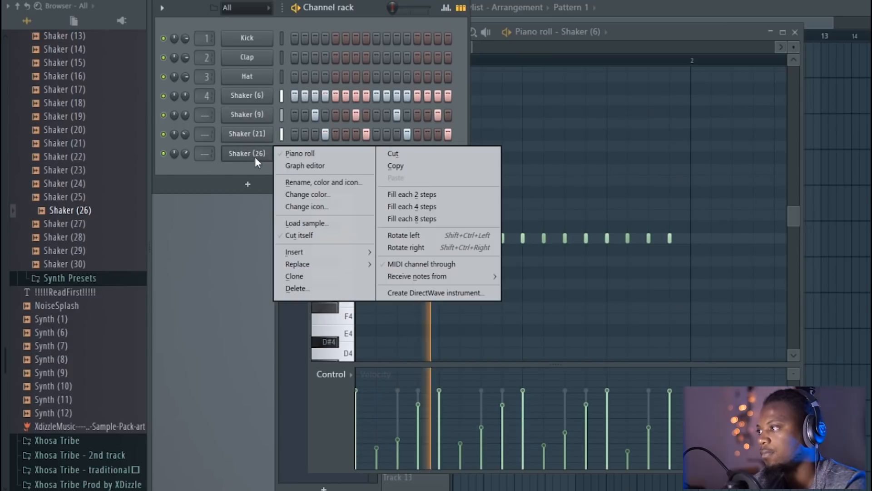
pyautogui.click(421, 207)
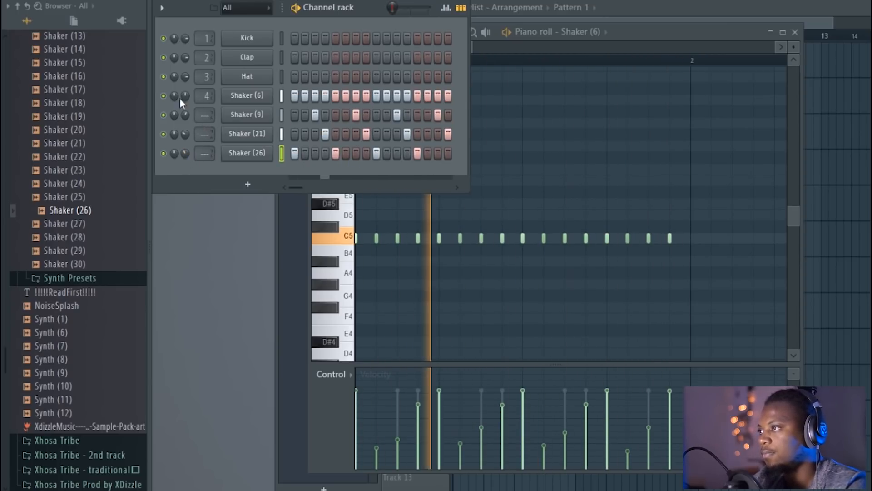
pyautogui.press('space')
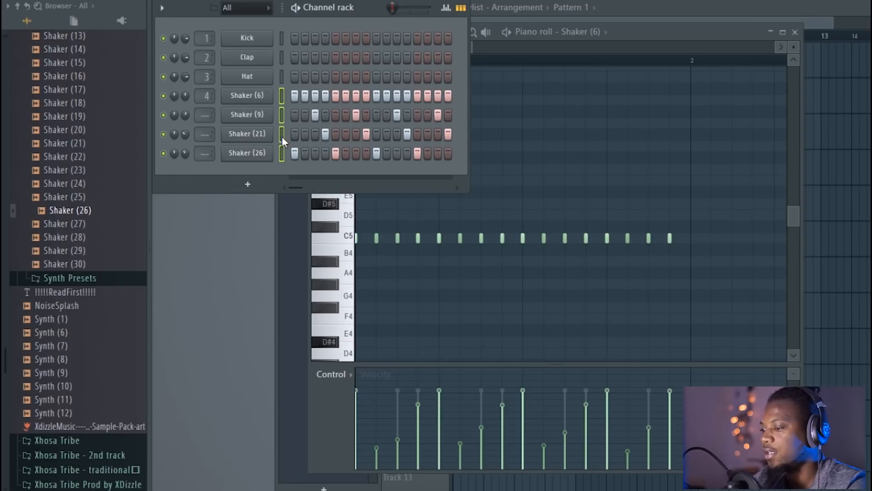
# Step: Link the four selected shaker channels to mixer tracks 4 to 7 and widen the Mixer to show more tracks
pyautogui.hotkey('ctrl', 'l')
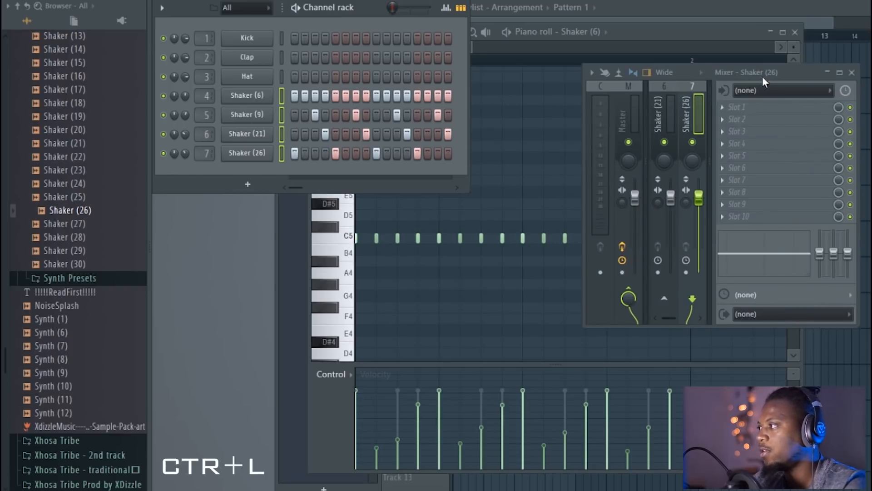
pyautogui.moveTo(583, 146); pyautogui.dragTo(212, 157)
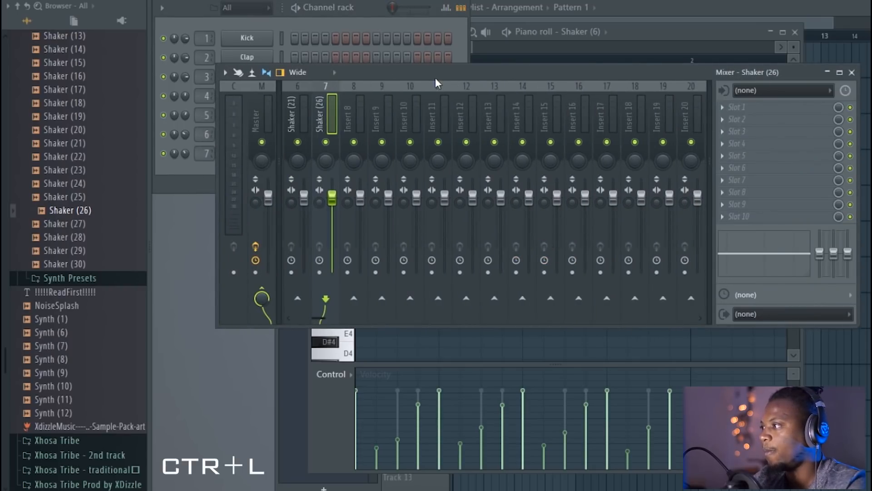
# Step: Group mixer tracks 4 to 8 as Perc and place the Mixer below the Channel rack with only the Perc master selected
pyautogui.moveTo(435, 77); pyautogui.dragTo(498, 144)
pyautogui.click(430, 179)
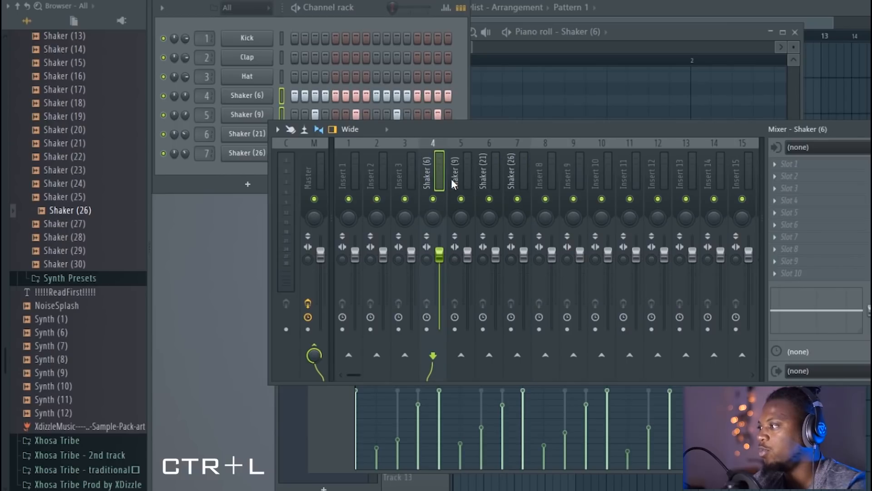
pyautogui.moveTo(465, 177); pyautogui.dragTo(552, 175)
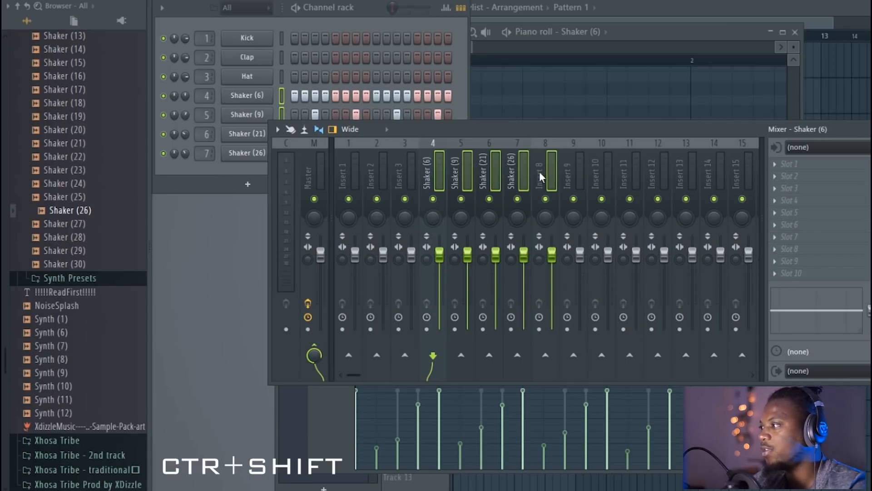
pyautogui.rightClick(548, 170)
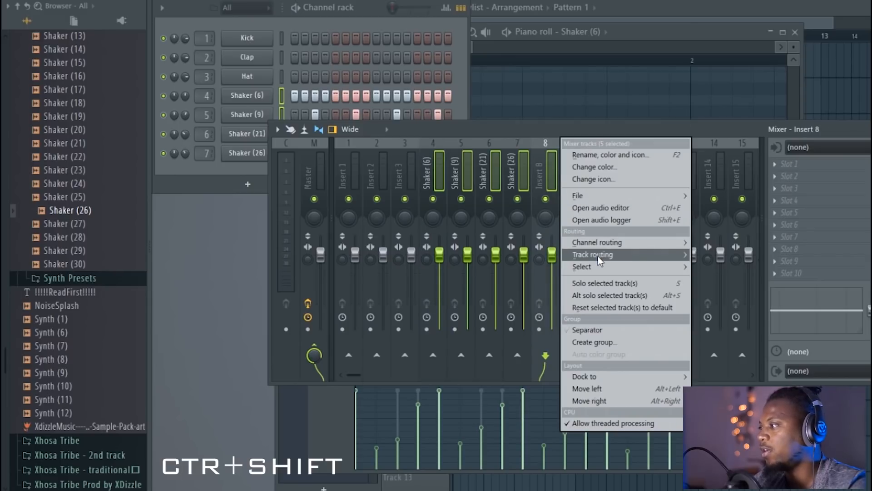
pyautogui.moveTo(600, 260)
pyautogui.click(318, 323)
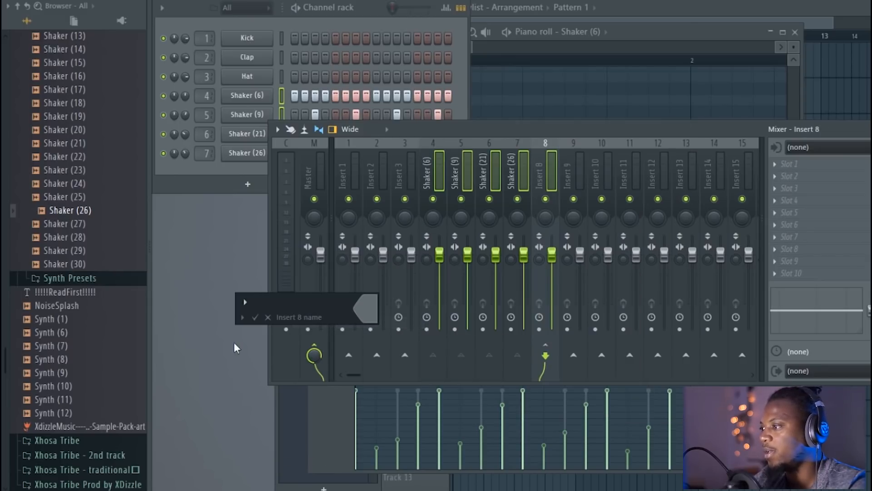
pyautogui.click(242, 318)
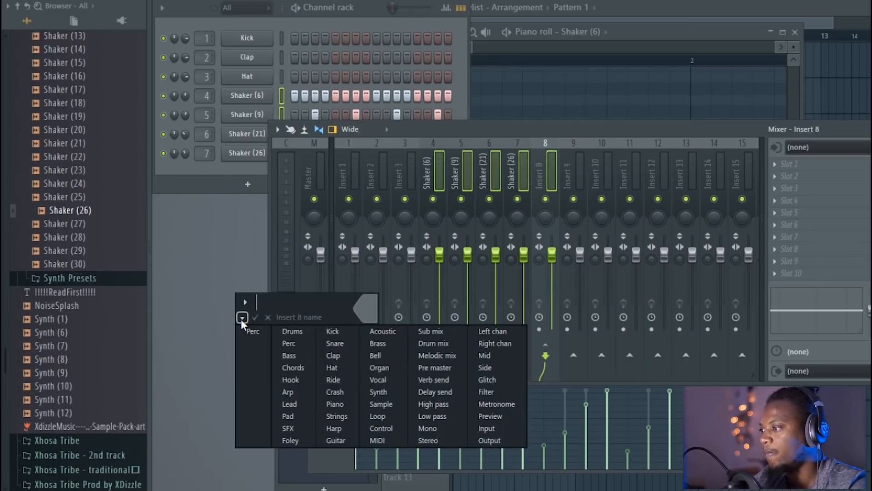
pyautogui.click(293, 345)
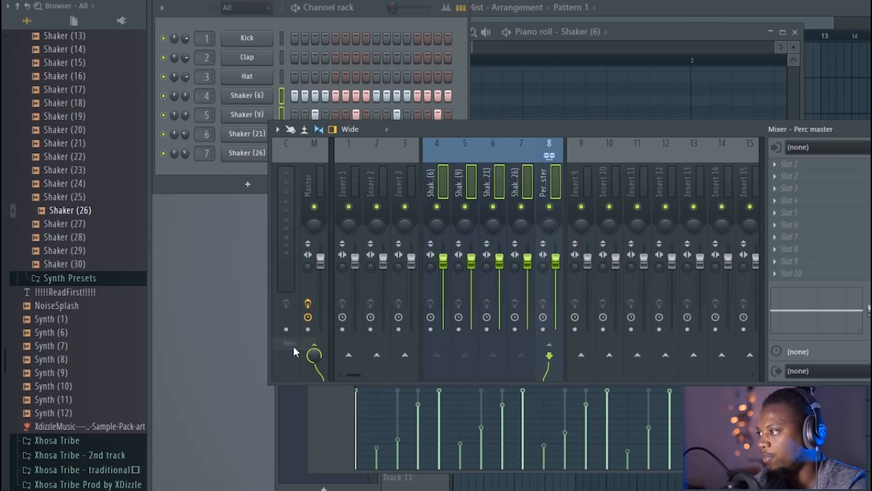
pyautogui.click(557, 180)
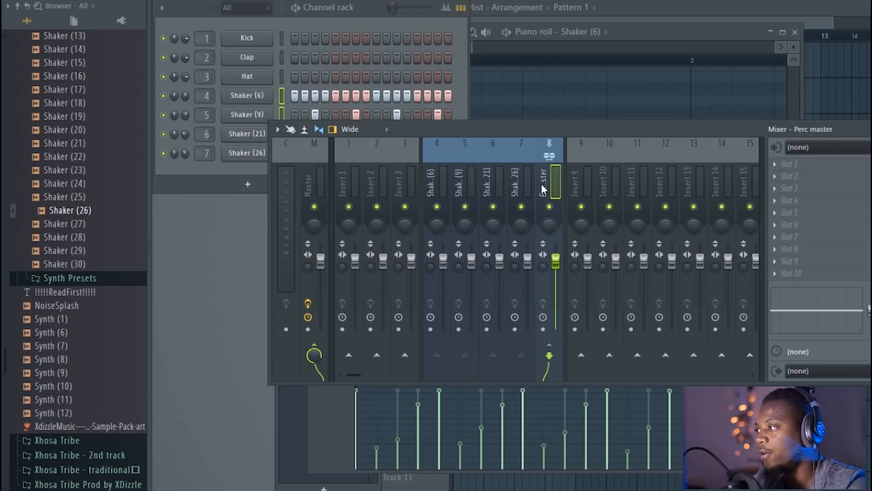
pyautogui.moveTo(539, 129); pyautogui.dragTo(426, 204)
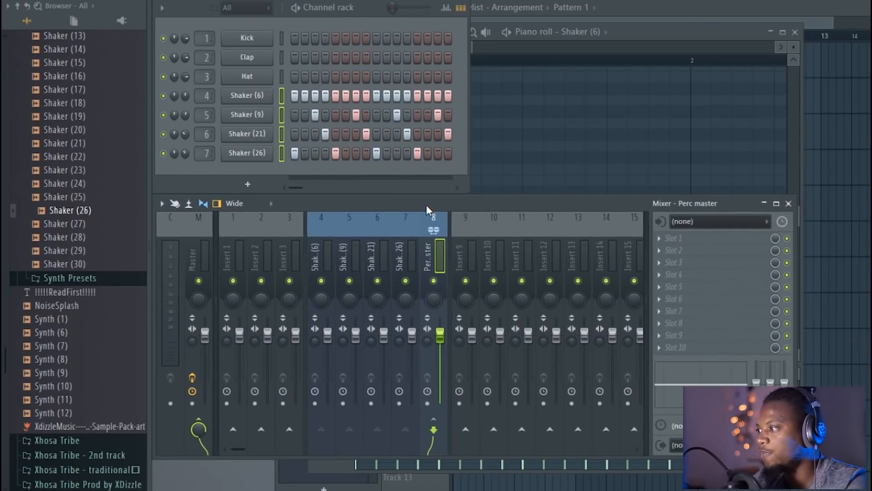
# Step: Examine how the individual shaker mixer tracks are routed into the Perc master track
pyautogui.click(413, 260)
pyautogui.click(421, 257)
pyautogui.click(413, 258)
pyautogui.click(384, 258)
pyautogui.click(440, 263)
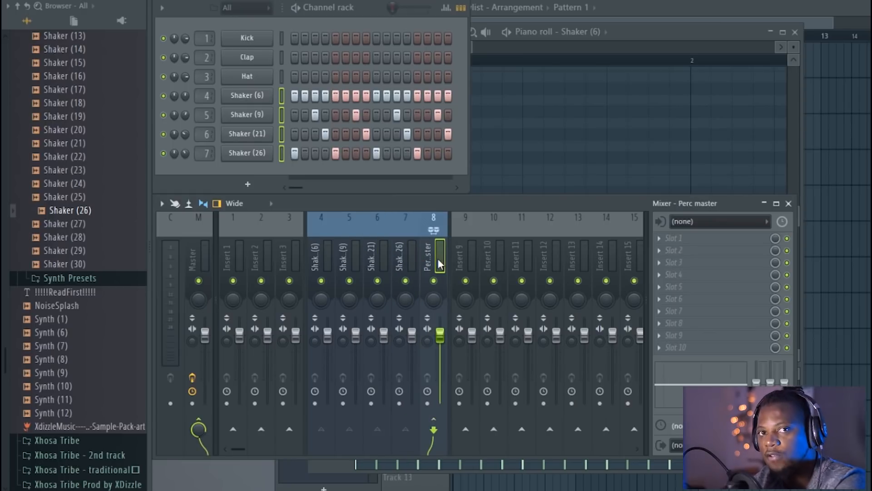
pyautogui.click(415, 262)
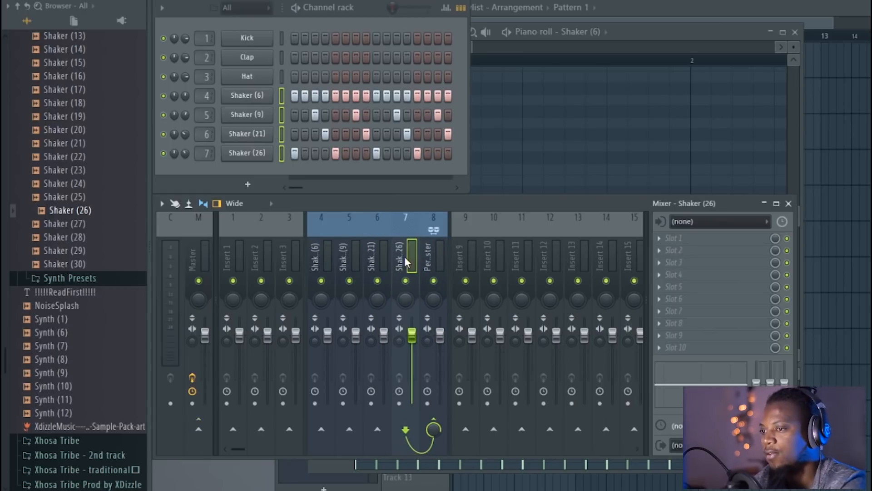
# Step: Load Fruity parametric EQ 2 in slot 3 of the Perc master track and play the pattern
pyautogui.click(432, 255)
pyautogui.click(668, 262)
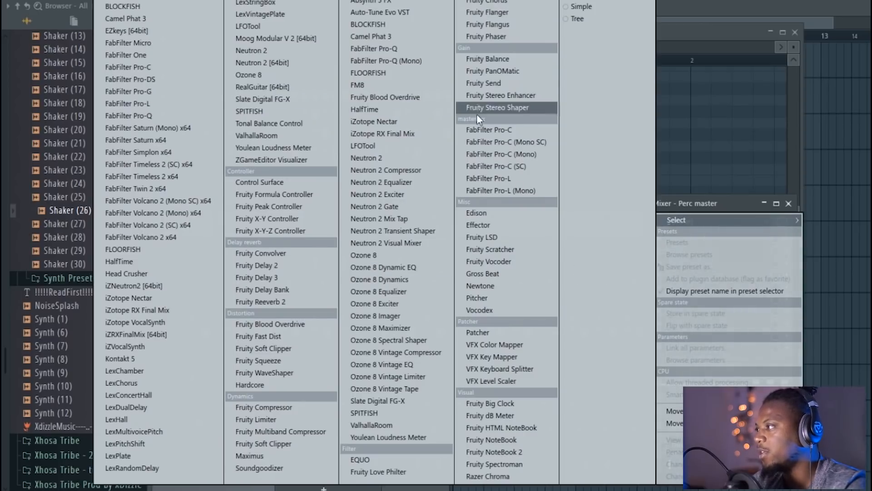
pyautogui.click(498, 10)
pyautogui.moveTo(380, 131); pyautogui.dragTo(342, 120)
pyautogui.press('space')
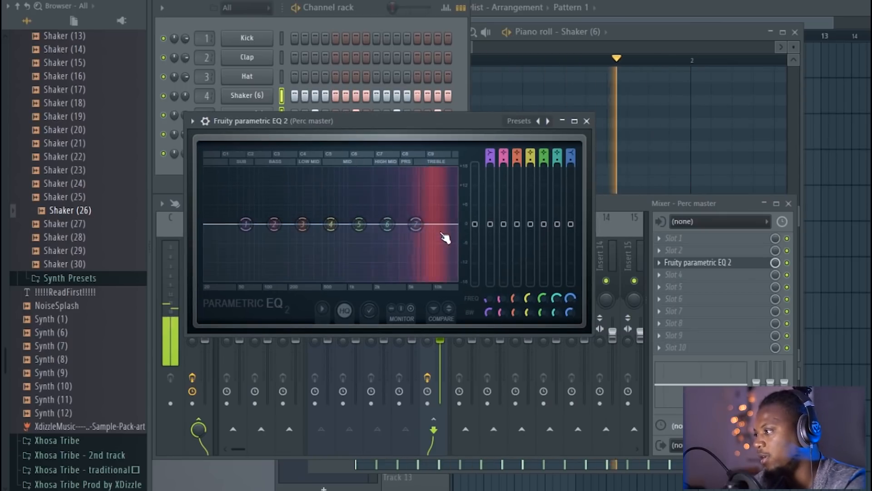
# Step: In the EQ, cut the lows with band 1 near 127 Hz, boost band 6 near 2896 Hz and lower band 7 near 6766 Hz
pyautogui.moveTo(246, 224); pyautogui.dragTo(271, 279)
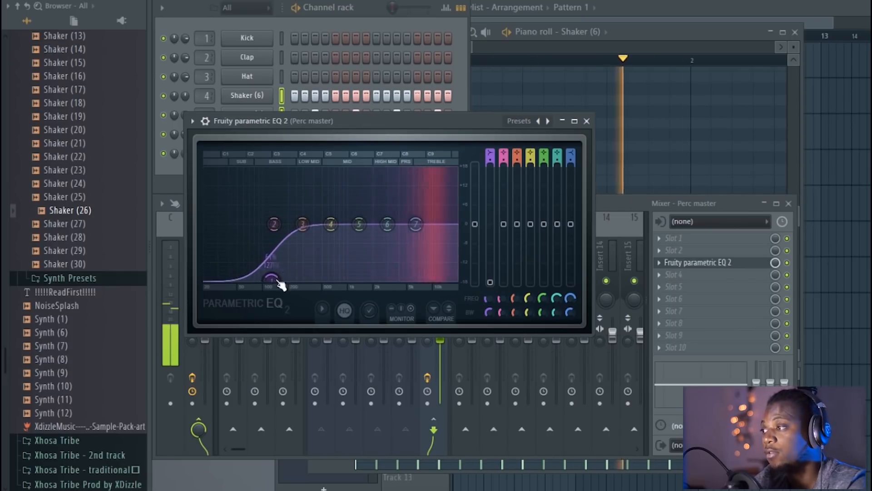
pyautogui.moveTo(388, 224); pyautogui.dragTo(420, 232)
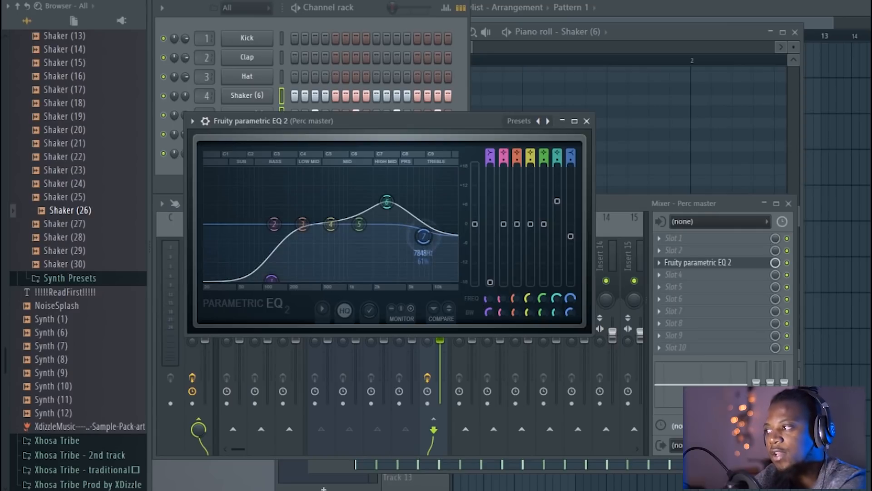
pyautogui.moveTo(423, 236); pyautogui.dragTo(418, 233)
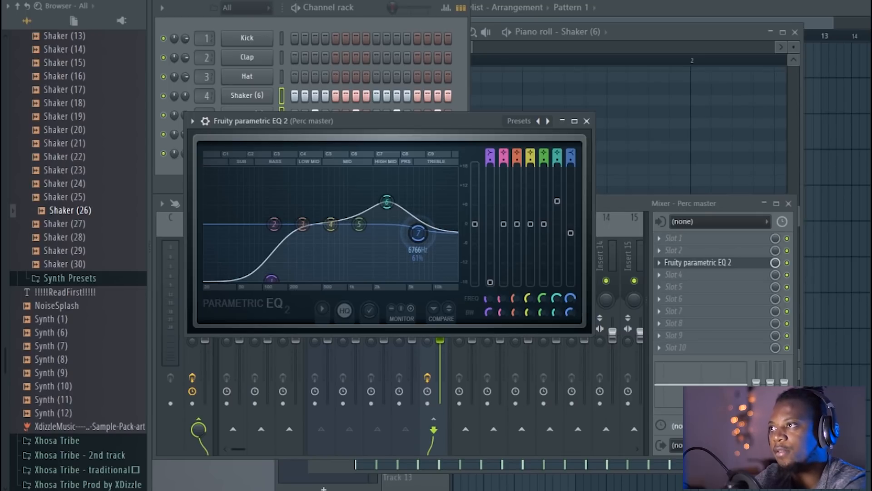
pyautogui.moveTo(387, 202); pyautogui.dragTo(387, 204)
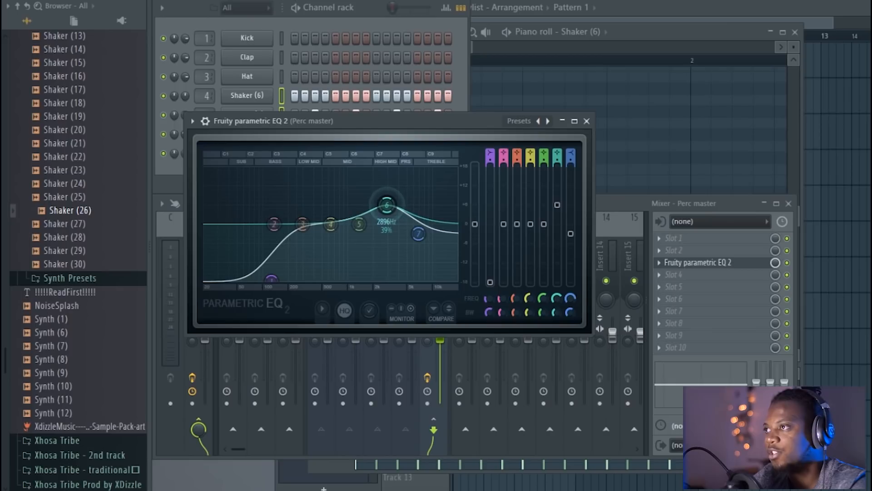
pyautogui.press('space')
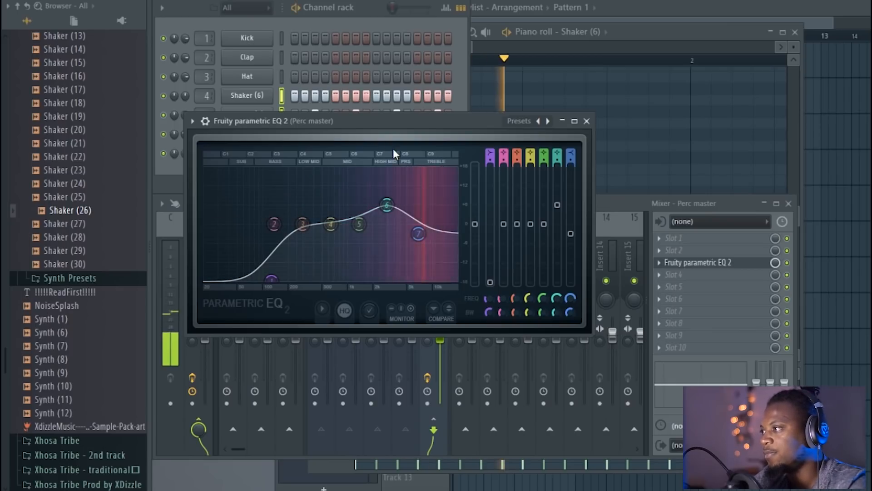
pyautogui.press('space')
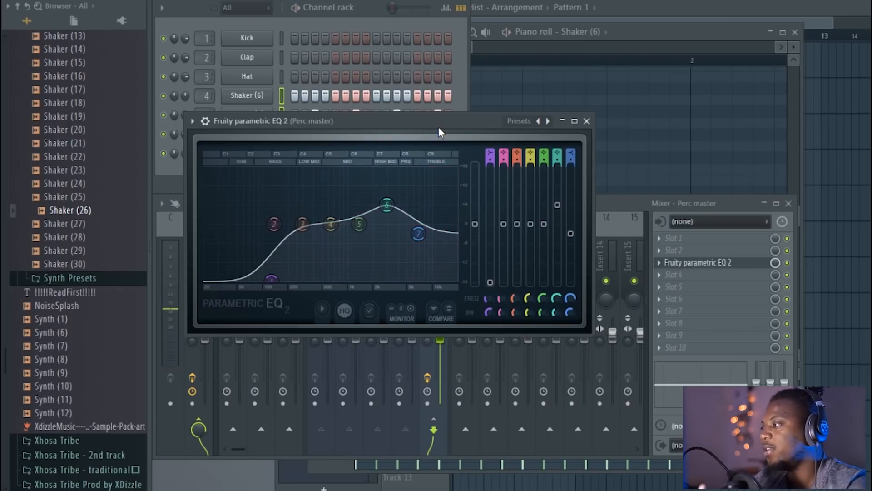
# Step: Add Fruity Compressor in slot 4 of the Perc master with threshold -31.0 dB, ratio 10.6:1 and gain 4.1 dB
pyautogui.click(702, 264)
pyautogui.moveTo(677, 220)
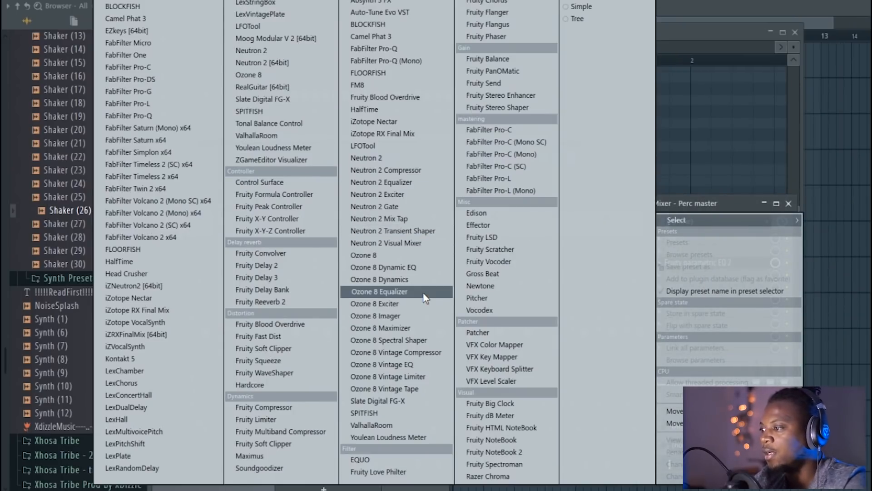
pyautogui.click(274, 409)
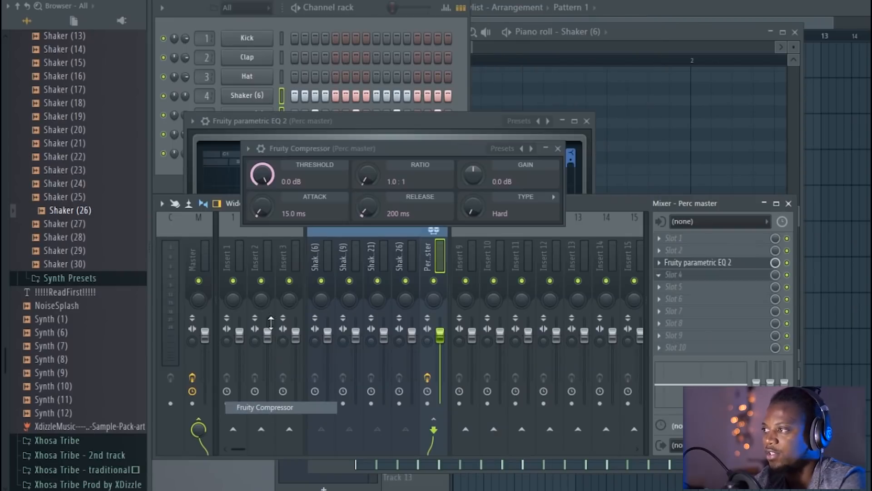
pyautogui.press('space')
pyautogui.moveTo(273, 180); pyautogui.dragTo(273, 220)
pyautogui.moveTo(369, 178); pyautogui.dragTo(369, 163)
pyautogui.moveTo(263, 176)
pyautogui.mouseDown()
pyautogui.moveTo(264, 197)
pyautogui.moveTo(264, 184)
pyautogui.mouseUp()
pyautogui.moveTo(473, 174); pyautogui.dragTo(473, 167)
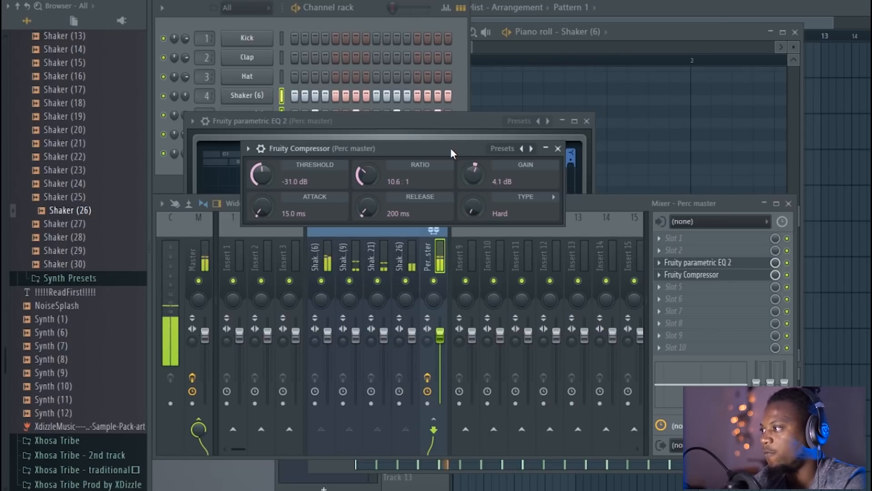
# Step: Close both effect windows and compare the Perc master sound with its effects bypassed and re-enabled
pyautogui.click(558, 149)
pyautogui.click(583, 120)
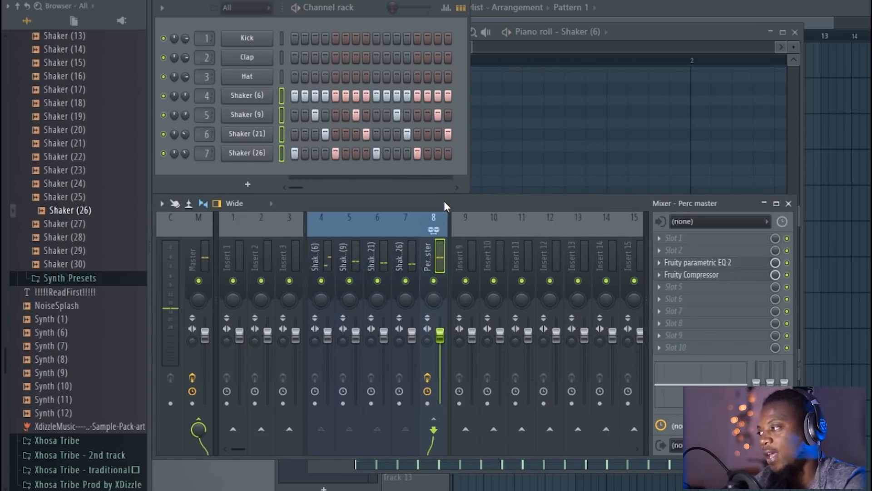
pyautogui.click(427, 378)
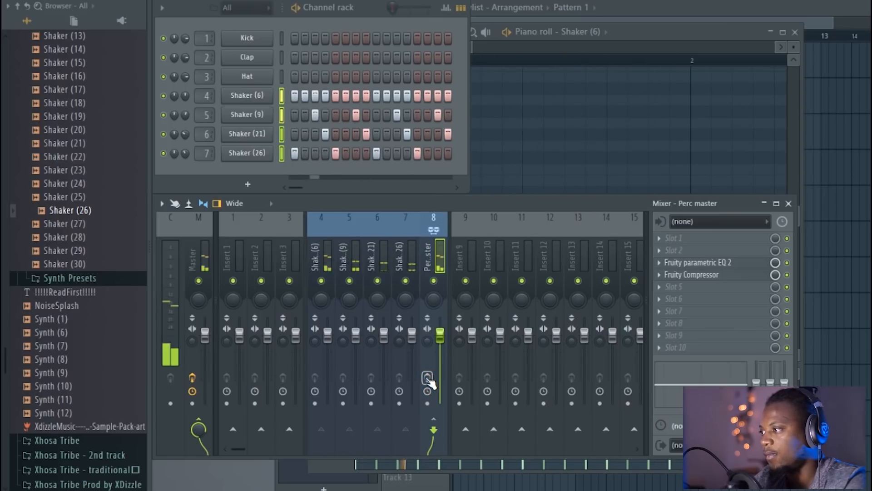
pyautogui.click(427, 377)
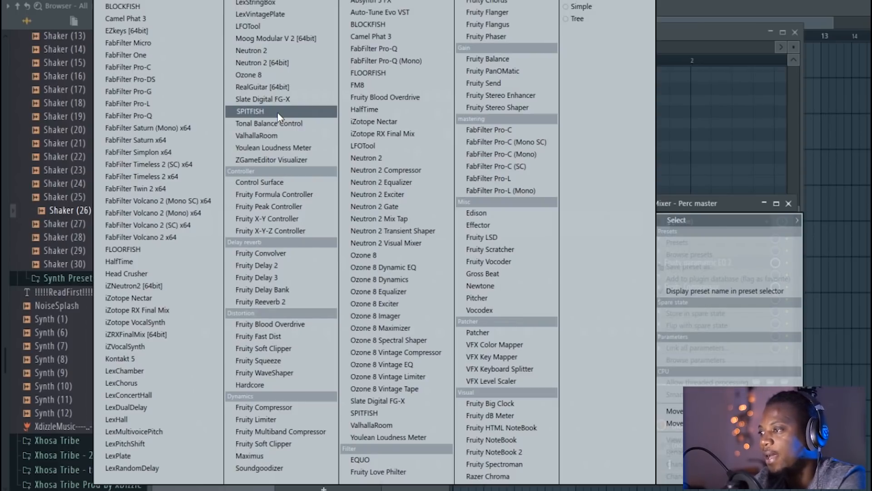
# Step: Add Head Crusher with a raised Drive to the Perc master and move it below Fruity Compressor
pyautogui.click(167, 273)
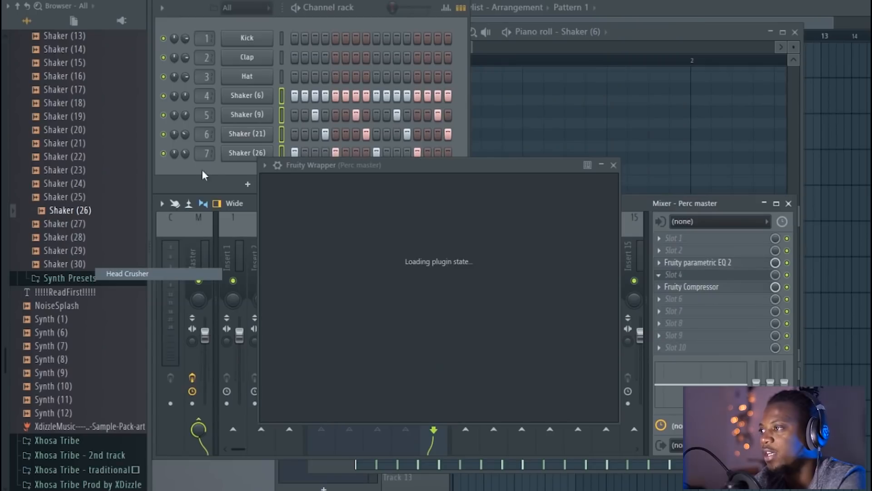
pyautogui.moveTo(459, 166); pyautogui.dragTo(369, 44)
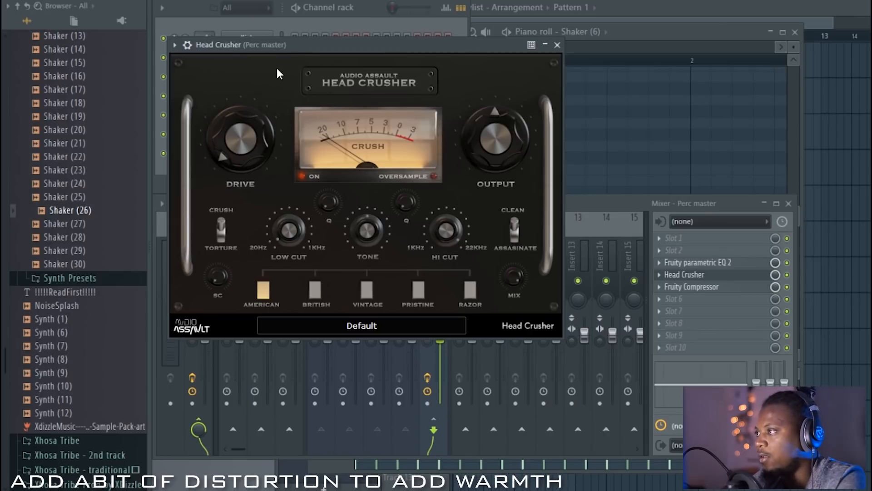
pyautogui.moveTo(310, 50); pyautogui.dragTo(340, 71)
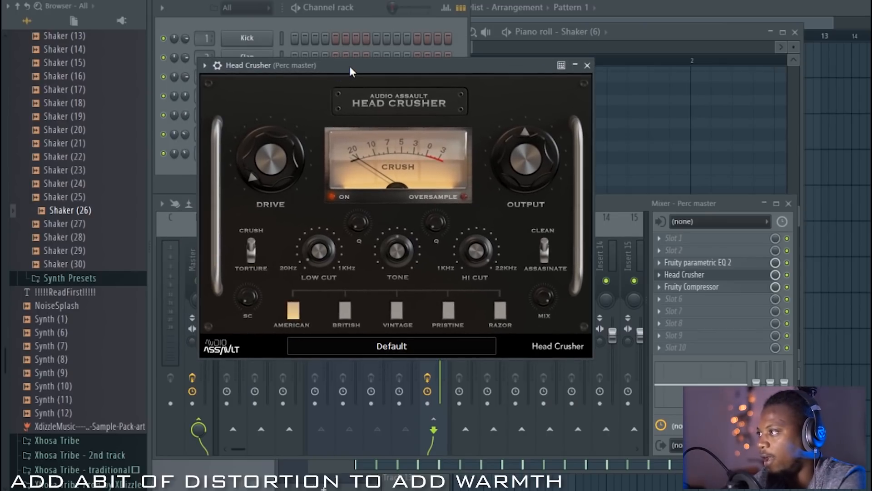
pyautogui.moveTo(282, 151); pyautogui.dragTo(282, 94)
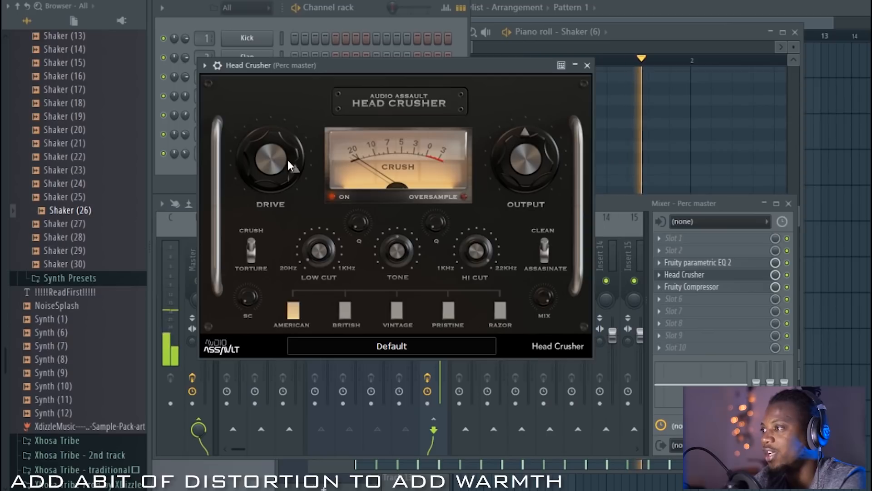
pyautogui.moveTo(700, 275); pyautogui.dragTo(704, 293)
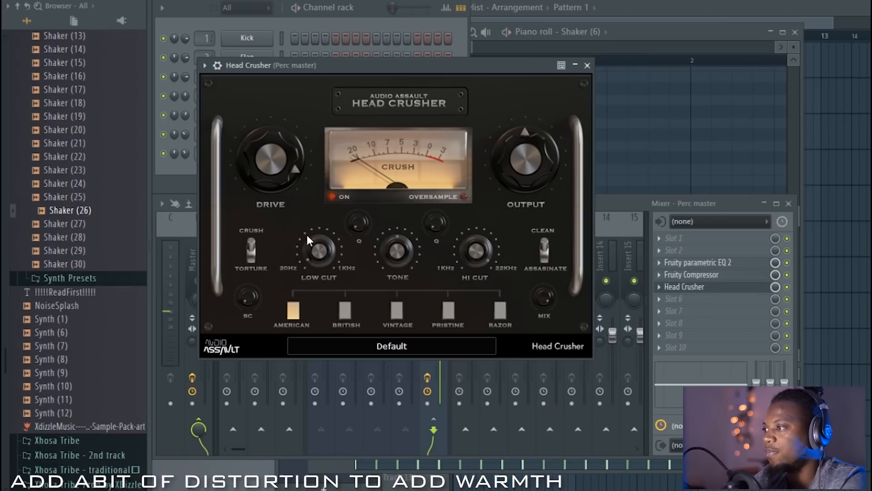
# Step: Turn Head Crusher's Drive down to a low setting for slight distortion and play the pattern
pyautogui.moveTo(265, 157); pyautogui.dragTo(284, 249)
pyautogui.moveTo(269, 161); pyautogui.dragTo(276, 111)
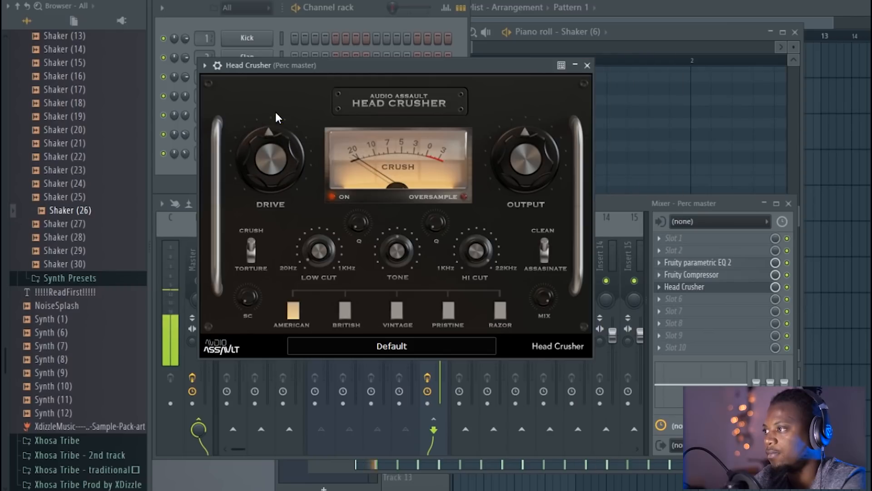
pyautogui.moveTo(322, 67); pyautogui.dragTo(340, 59)
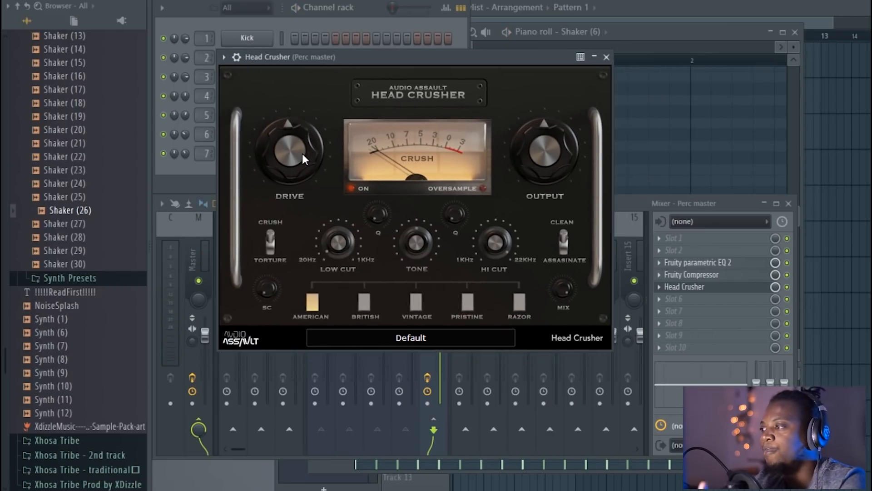
pyautogui.moveTo(295, 141); pyautogui.dragTo(294, 148)
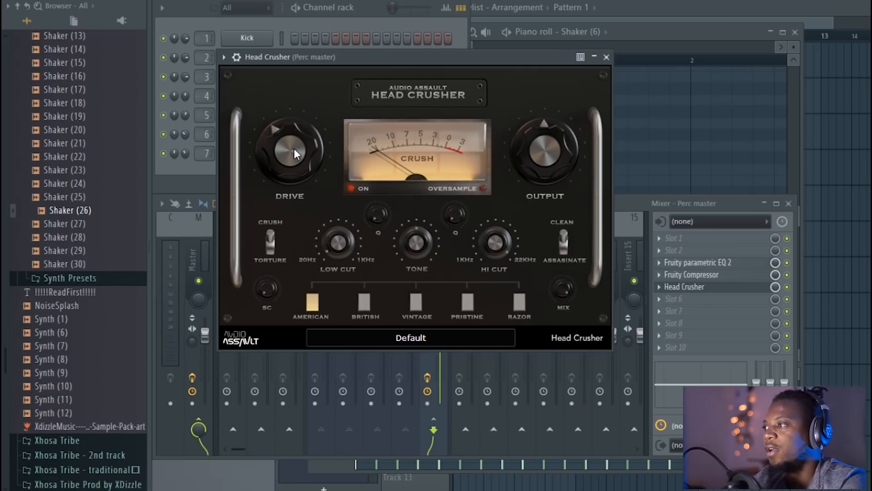
pyautogui.moveTo(352, 58); pyautogui.dragTo(349, 65)
pyautogui.moveTo(287, 156); pyautogui.dragTo(285, 169)
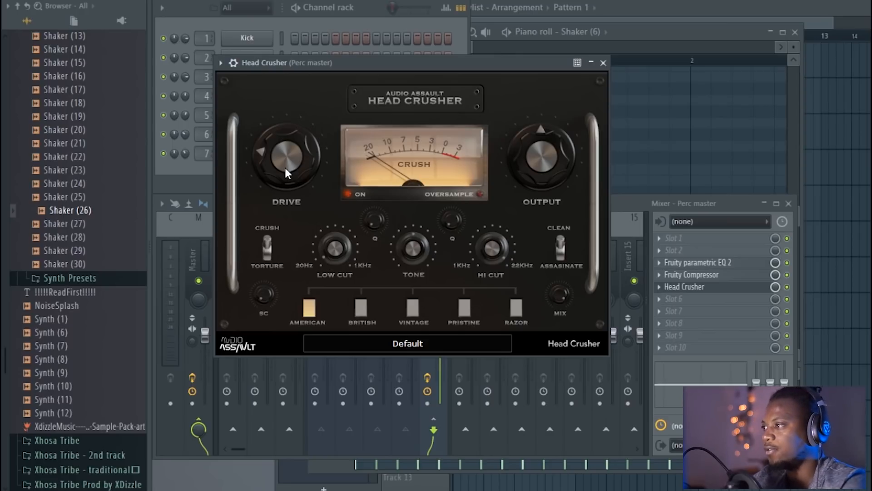
pyautogui.moveTo(286, 176); pyautogui.dragTo(285, 172)
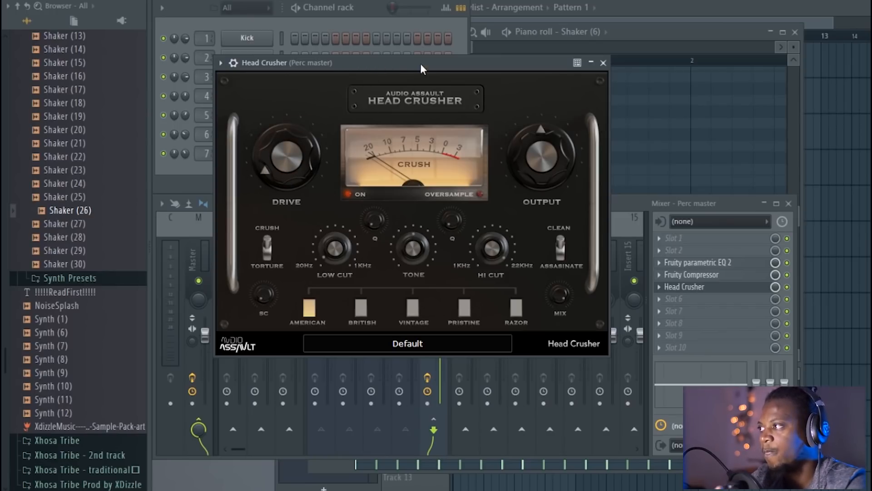
pyautogui.press('space')
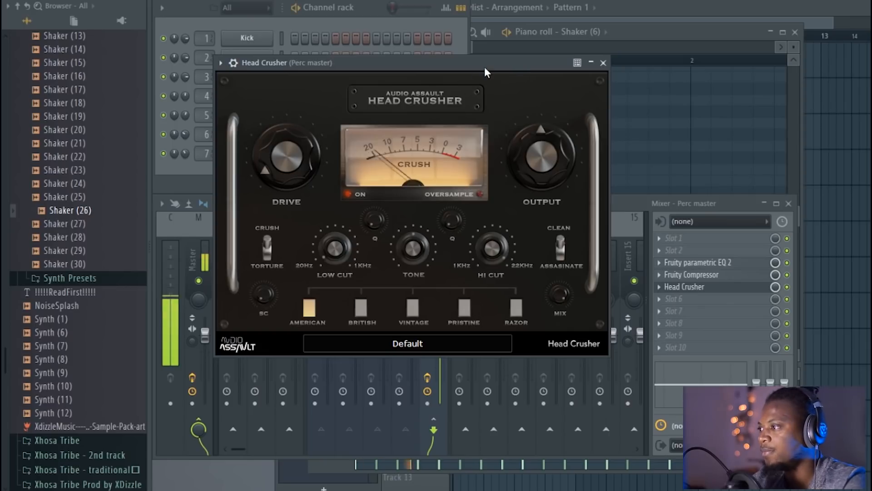
# Step: Compare the Perc master sound with Head Crusher bypassed and re-enabled, and close the Head Crusher window
pyautogui.click(791, 293)
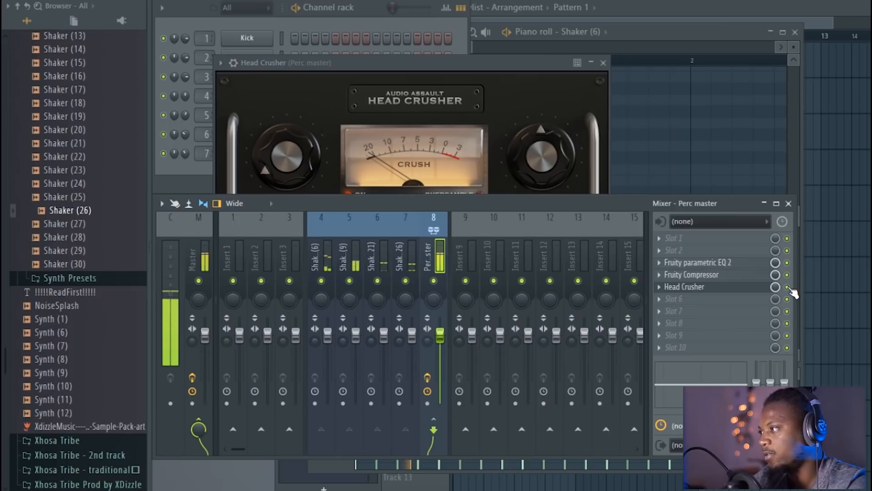
pyautogui.click(427, 64)
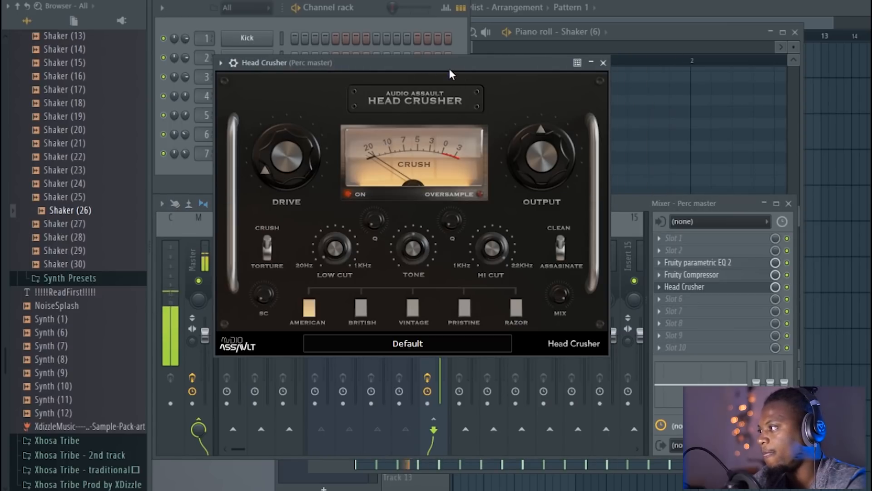
pyautogui.click(604, 62)
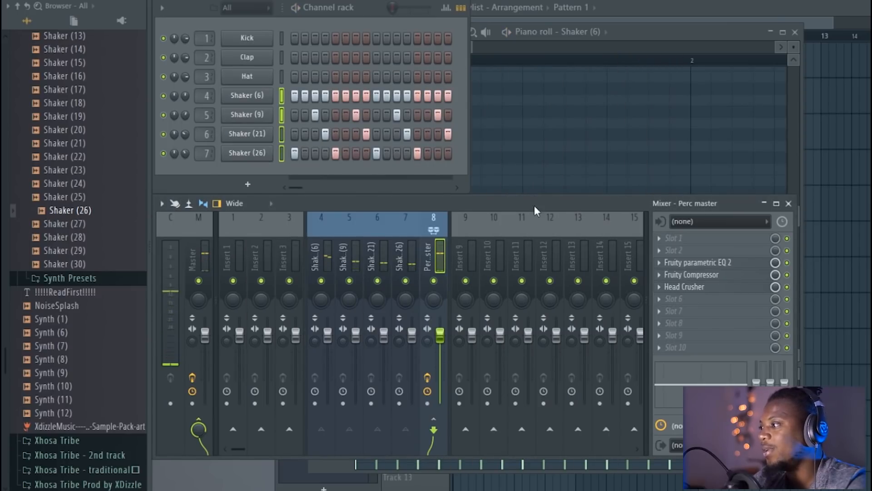
# Step: Add Transient Processor in slot 6 of the Perc master and play the pattern through it
pyautogui.click(696, 304)
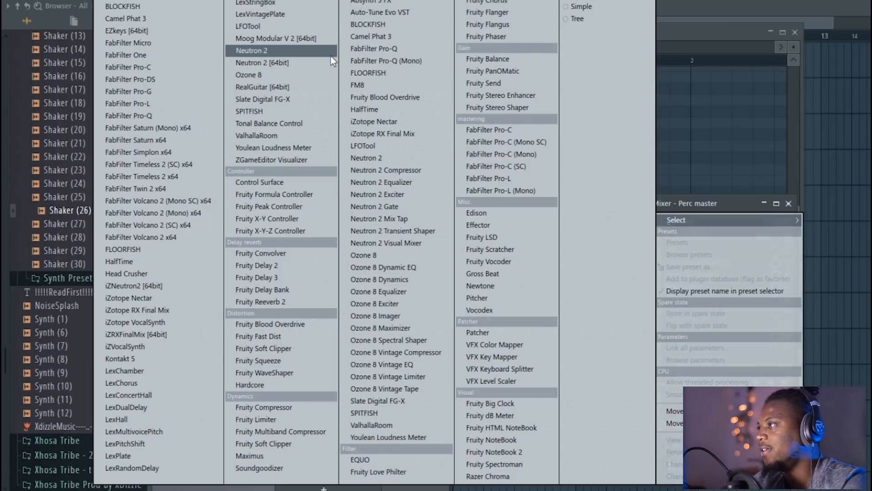
pyautogui.click(374, 0)
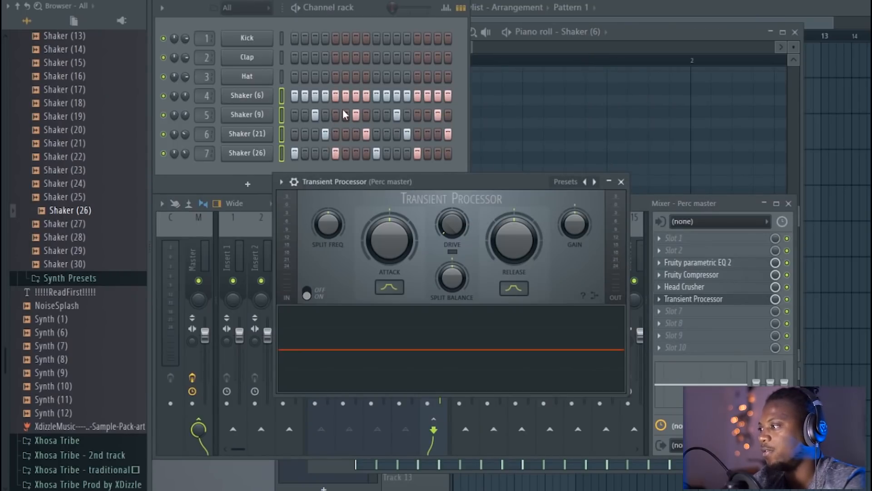
pyautogui.moveTo(447, 188); pyautogui.dragTo(416, 177)
pyautogui.press('space')
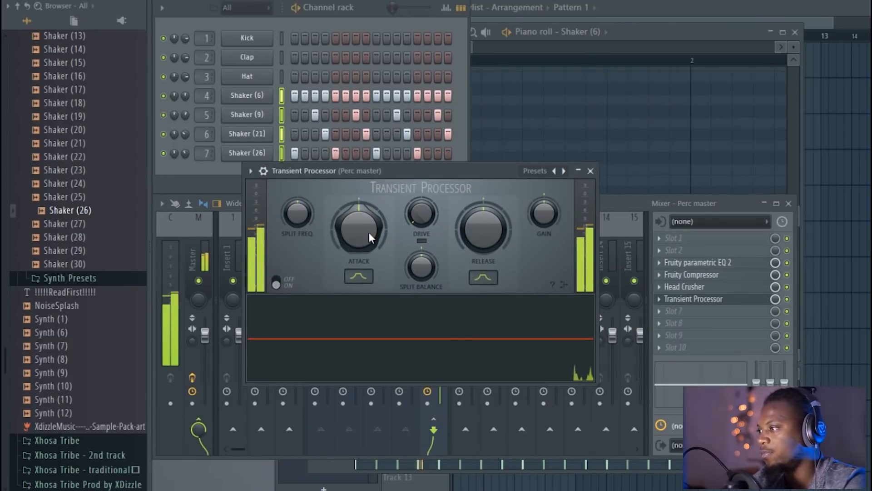
pyautogui.press('space')
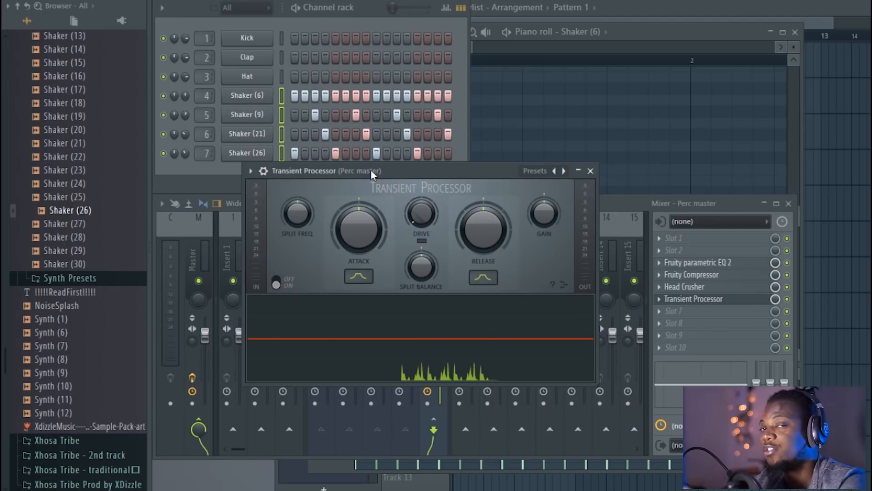
# Step: Try Transient Processor's Split Balance knob and reset it to its default
pyautogui.moveTo(423, 269)
pyautogui.mouseDown()
pyautogui.moveTo(423, 287)
pyautogui.moveTo(423, 269)
pyautogui.mouseUp()
pyautogui.rightClick(421, 266)
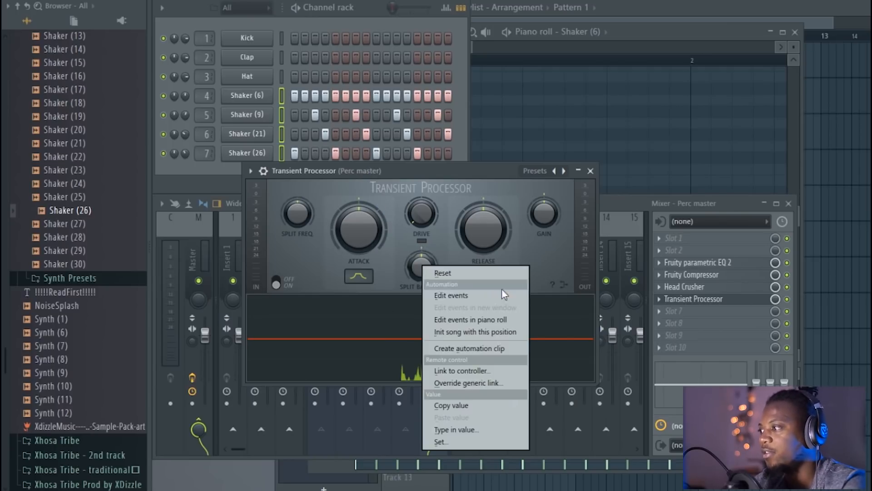
pyautogui.click(468, 271)
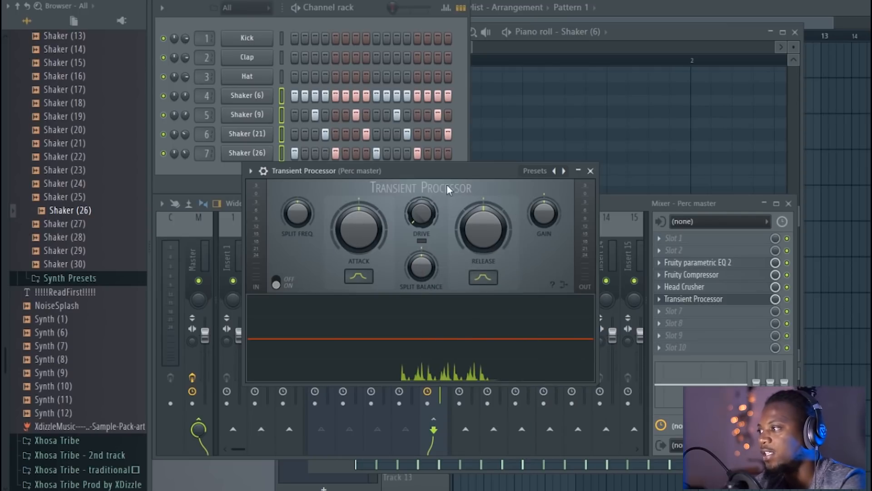
# Step: Play the pattern and turn Transient Processor's Attack and Release all the way down to hear their effect
pyautogui.press('space')
pyautogui.moveTo(353, 227); pyautogui.dragTo(352, 277)
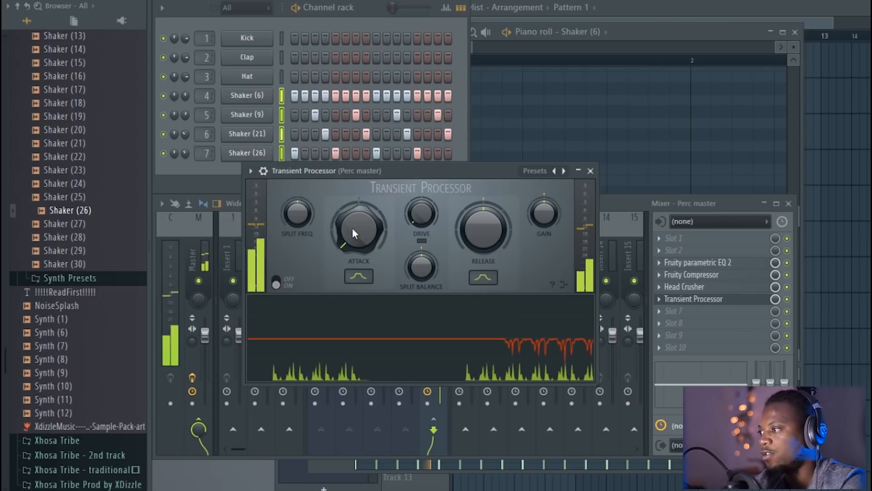
pyautogui.moveTo(506, 234); pyautogui.dragTo(506, 277)
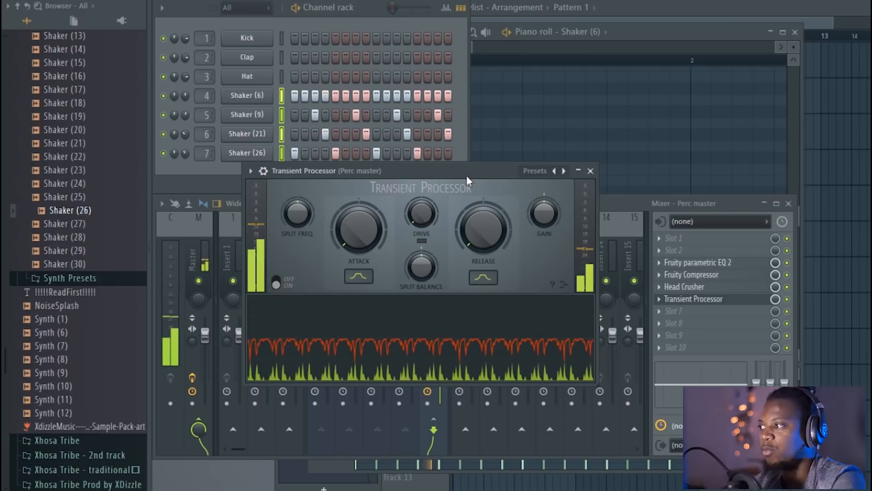
# Step: Raise Transient Processor's Release close to maximum and its Attack moderately above centre, and close its window
pyautogui.moveTo(481, 228); pyautogui.dragTo(485, 195)
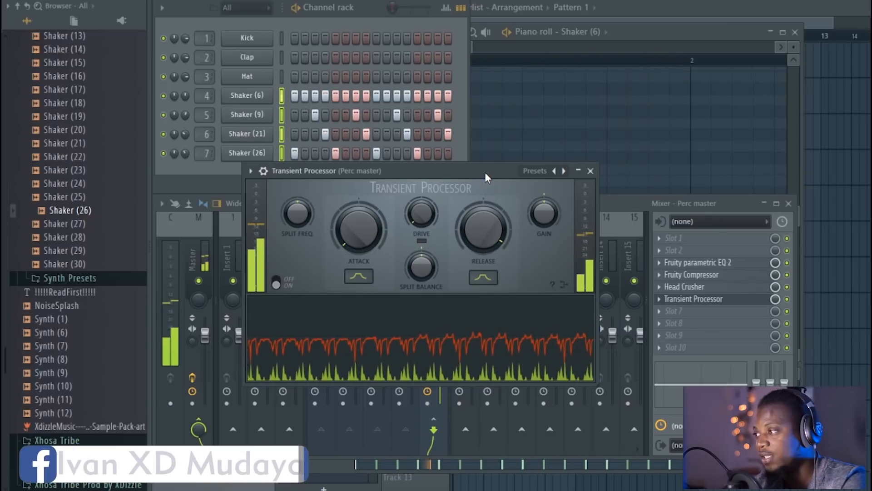
pyautogui.moveTo(362, 242)
pyautogui.mouseDown()
pyautogui.moveTo(353, 238)
pyautogui.moveTo(358, 217)
pyautogui.mouseUp()
pyautogui.press('space')
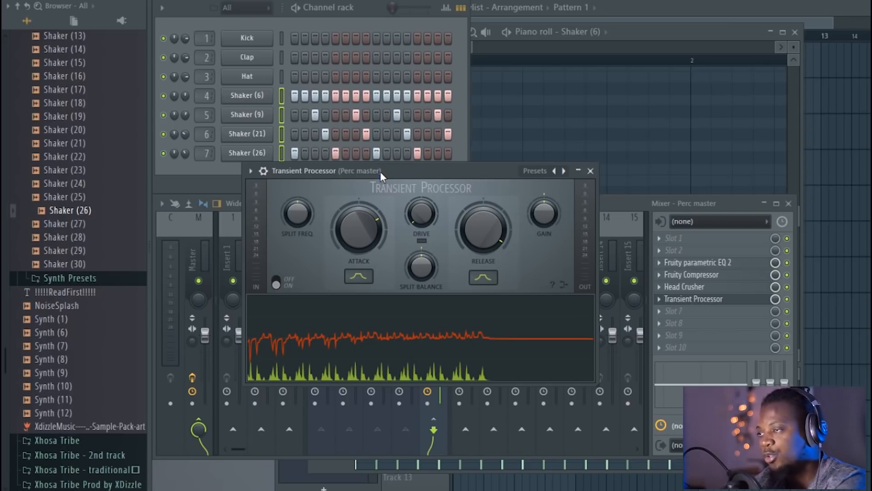
pyautogui.moveTo(380, 171); pyautogui.dragTo(383, 175)
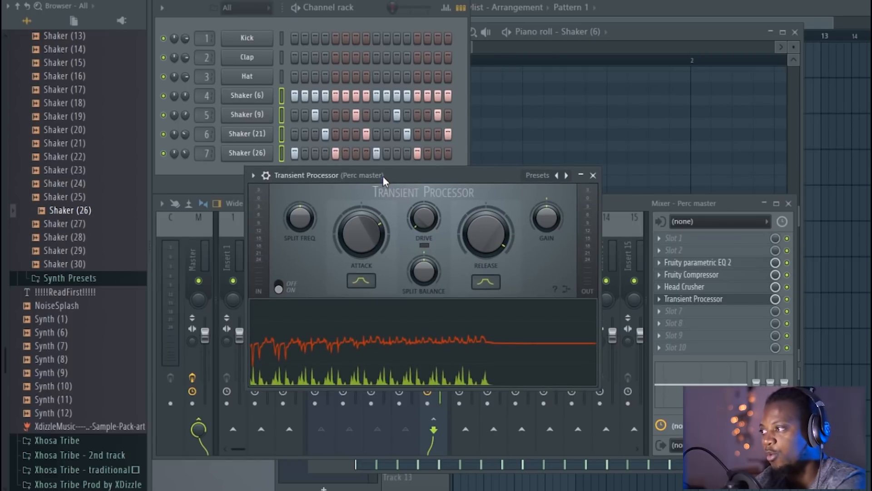
pyautogui.moveTo(420, 175); pyautogui.dragTo(415, 186)
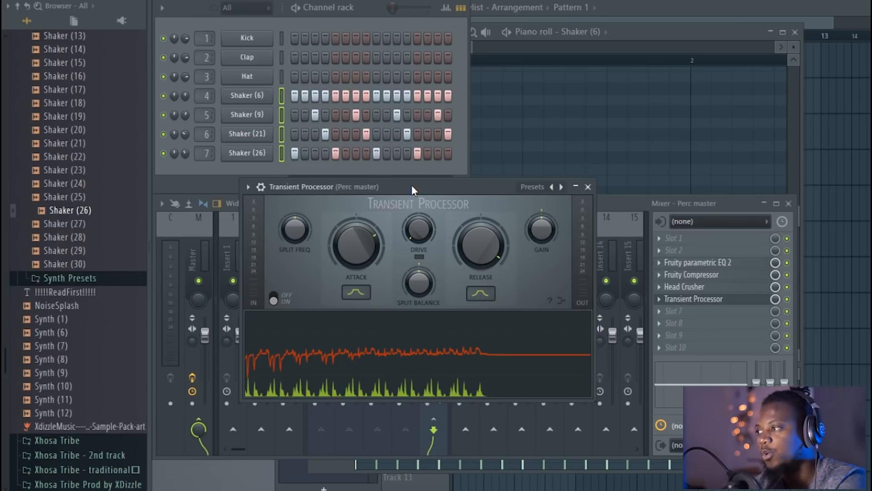
pyautogui.click(588, 187)
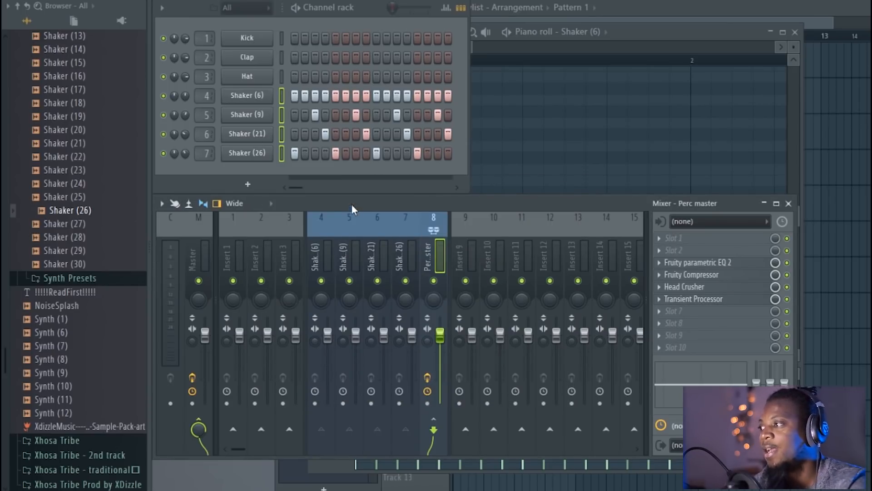
# Step: Compare the playing pattern with the Perc master's effects bypassed and re-enabled, and lower the Perc master fader slightly
pyautogui.press('space')
pyautogui.click(427, 378)
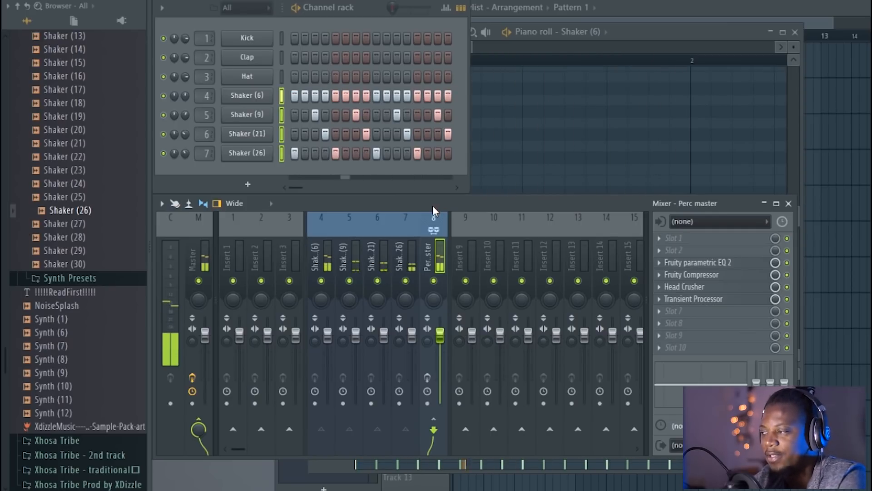
pyautogui.click(428, 378)
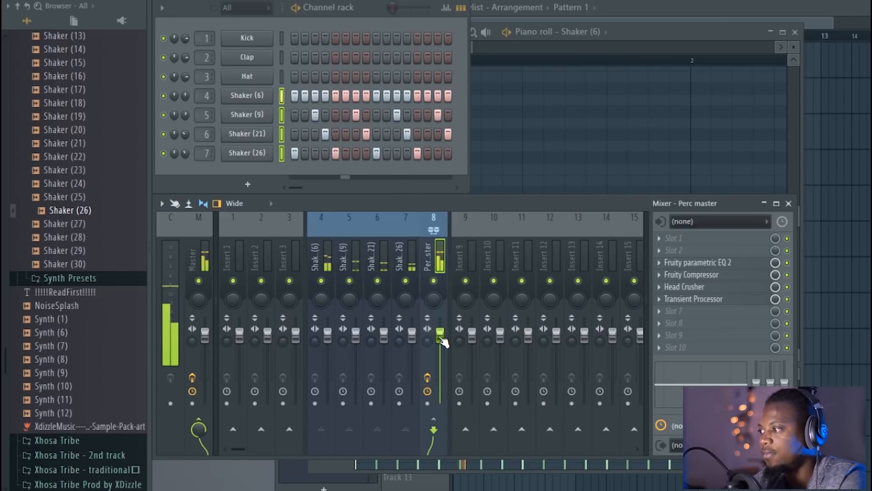
pyautogui.press('space')
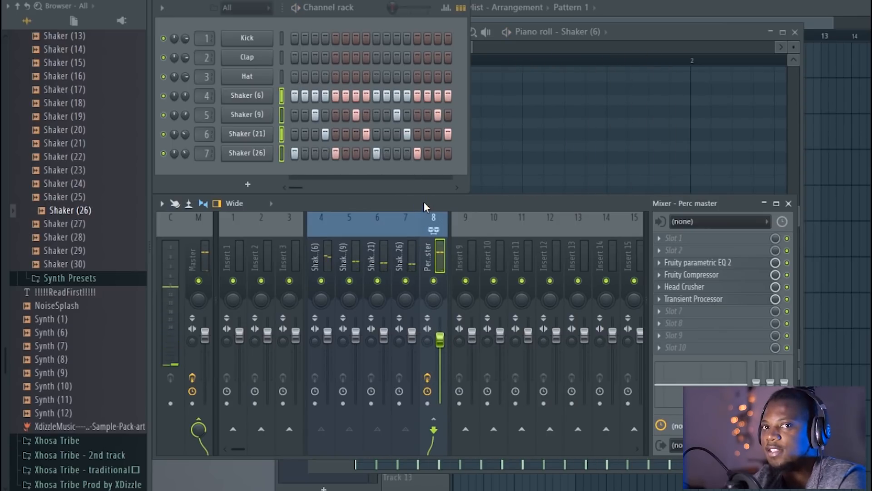